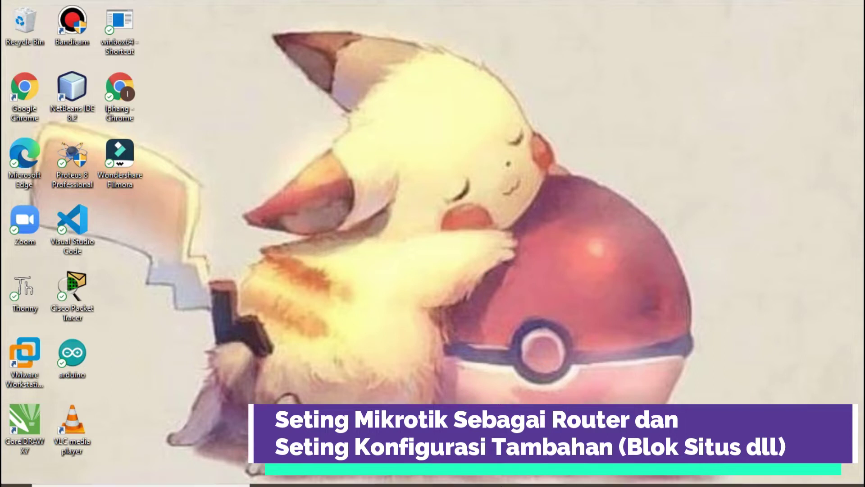
# Launch WinBox from the winbox64 desktop shortcut and connect to the MikroTik router
pyautogui.click(546, 480)
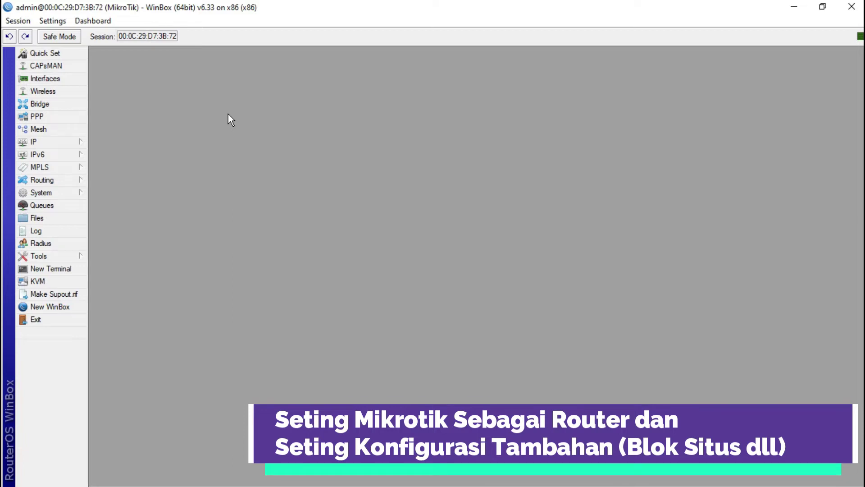
# Add the address 192.168.1.2/24 on ether1
pyautogui.click(80, 140)
pyautogui.click(111, 168)
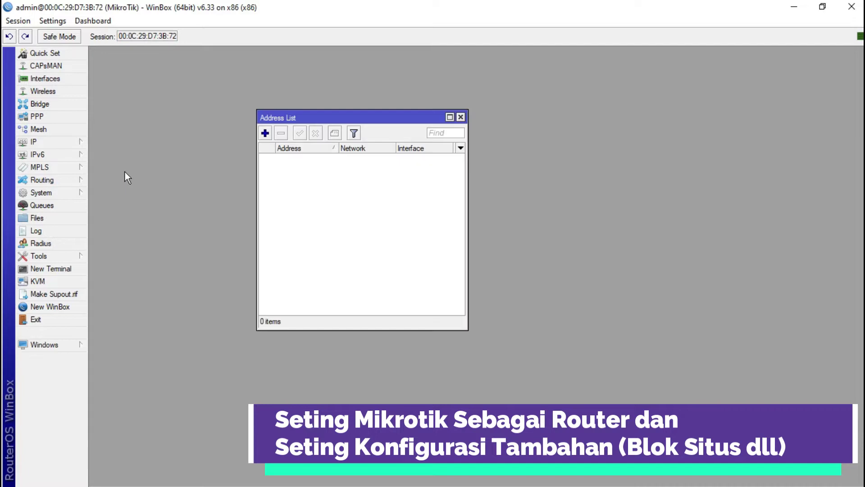
pyautogui.click(265, 134)
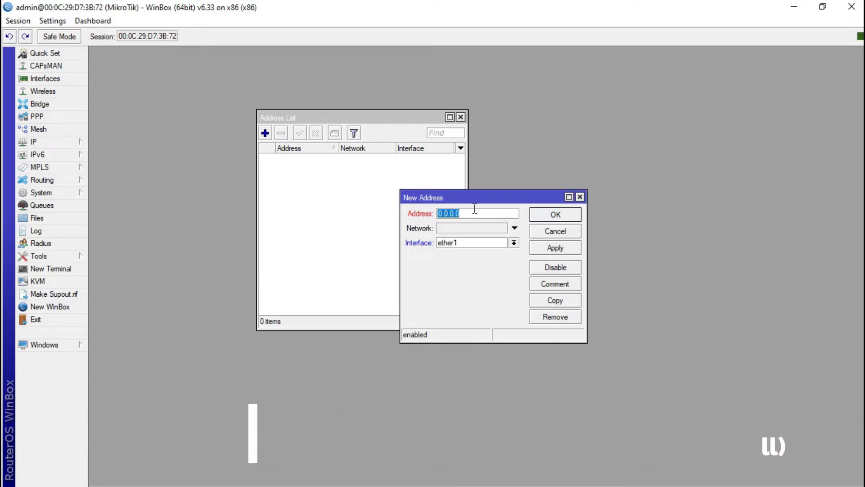
pyautogui.press('BackSpace')
pyautogui.write('1')
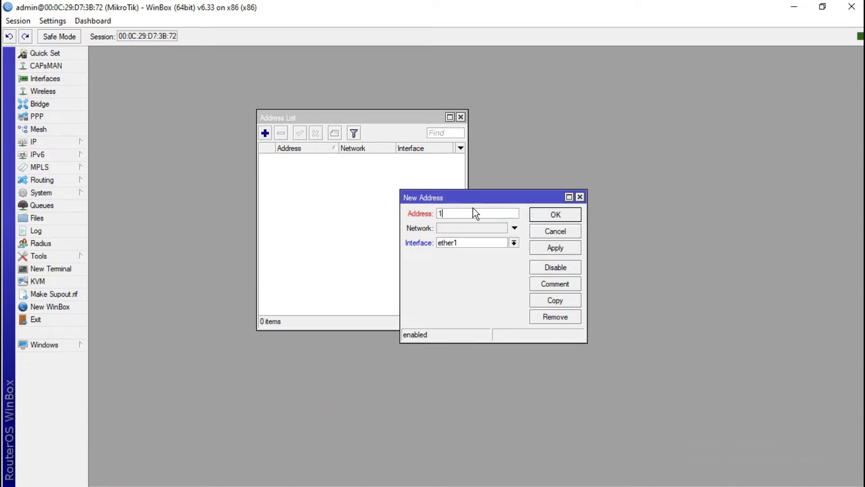
pyautogui.write('92.168.1.2/24')
pyautogui.click(540, 248)
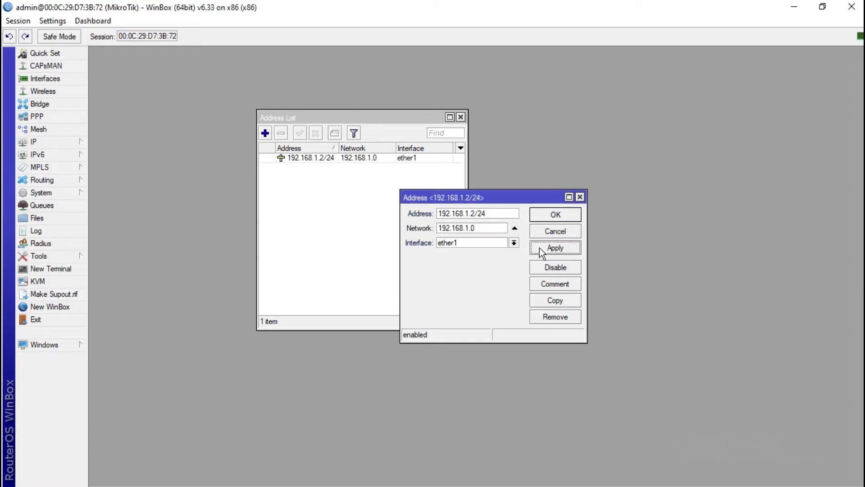
pyautogui.click(551, 216)
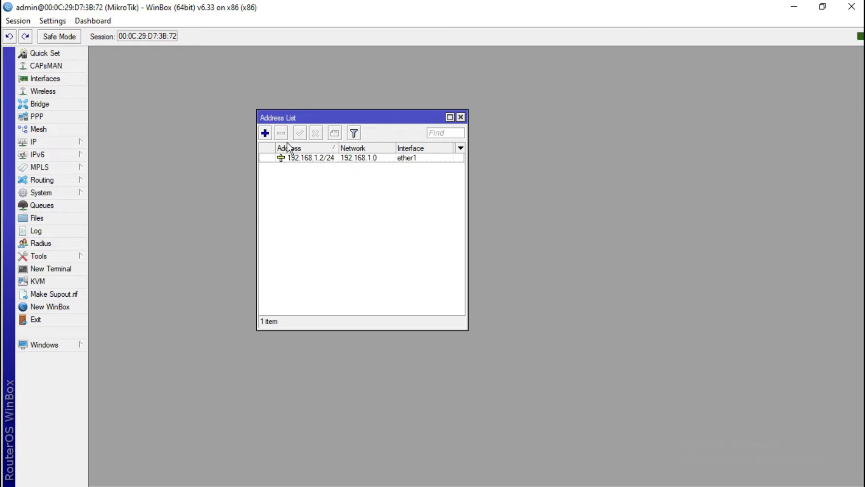
# Add the address 192.168.0.1/24 on ether2 and close the address list
pyautogui.click(265, 134)
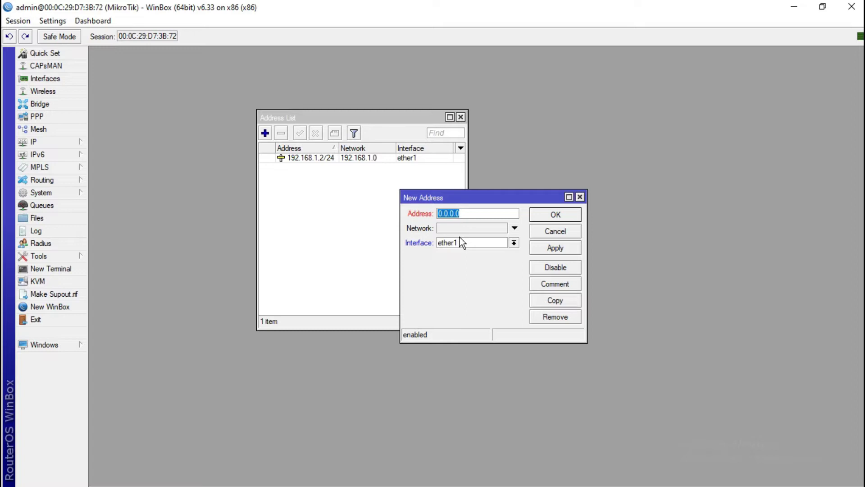
pyautogui.write('192.168.0.1/24')
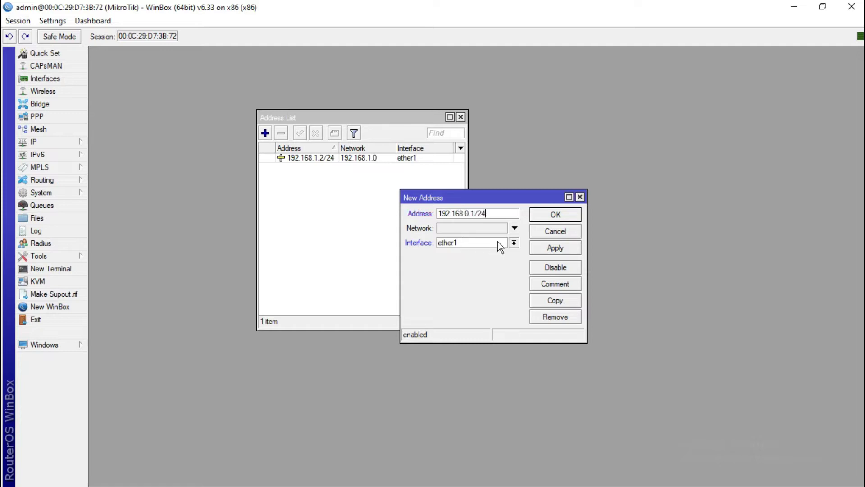
pyautogui.click(514, 243)
pyautogui.click(502, 261)
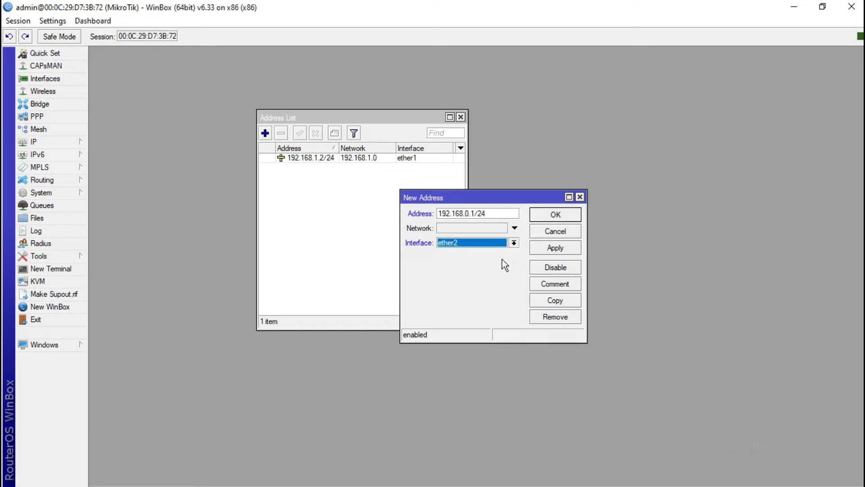
pyautogui.click(552, 247)
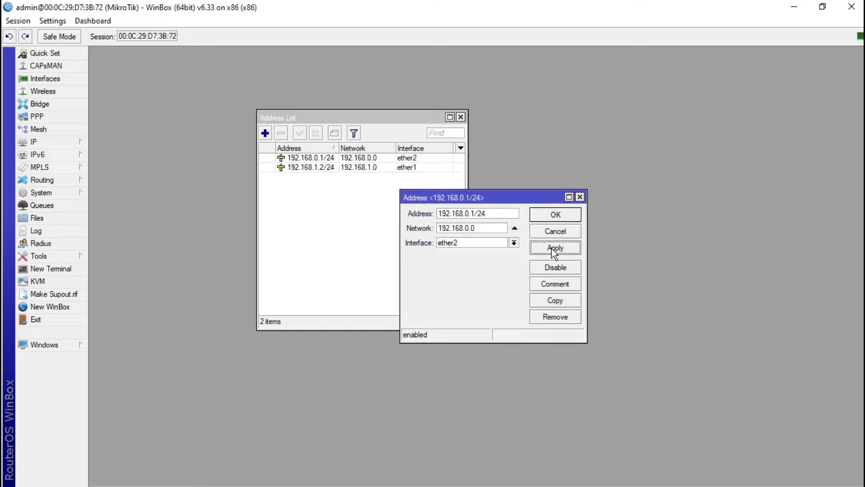
pyautogui.click(554, 215)
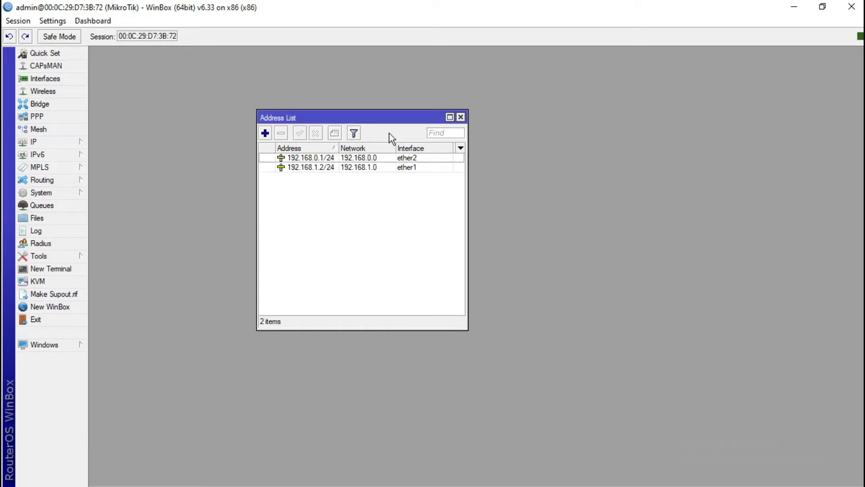
pyautogui.click(461, 117)
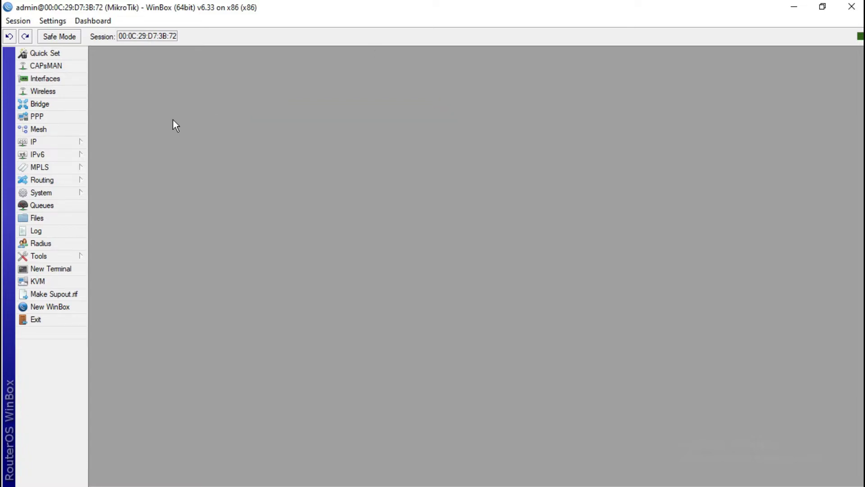
# Add a default route 0.0.0.0/0 with gateway 192.168.1.1 and close the route list
pyautogui.click(76, 143)
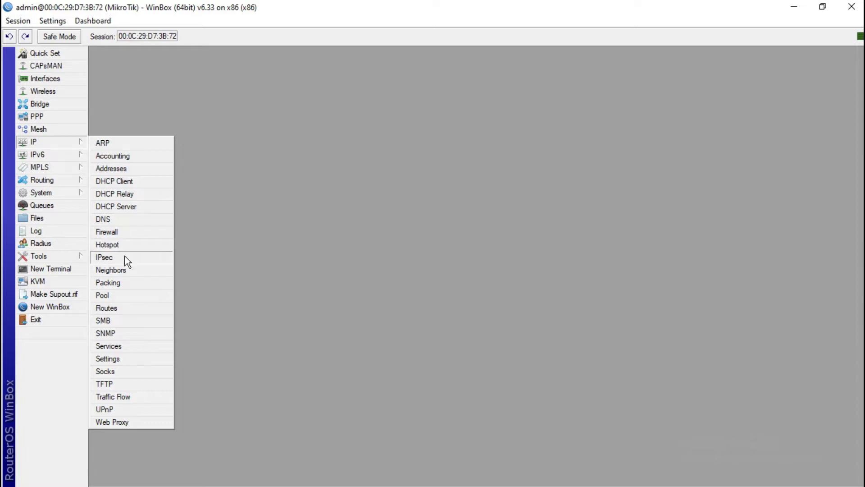
pyautogui.click(124, 311)
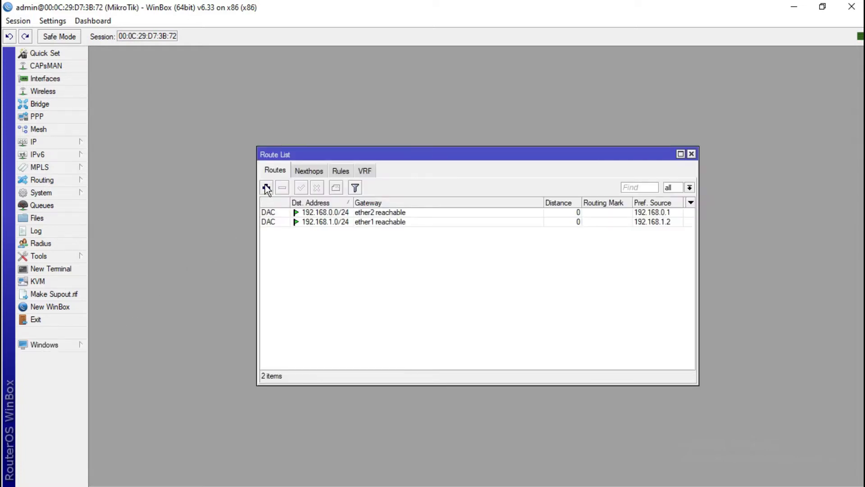
pyautogui.click(266, 187)
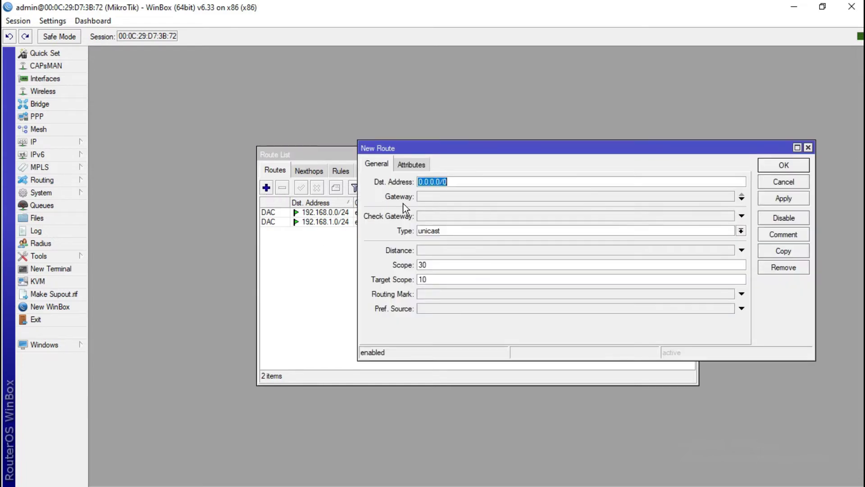
pyautogui.click(424, 196)
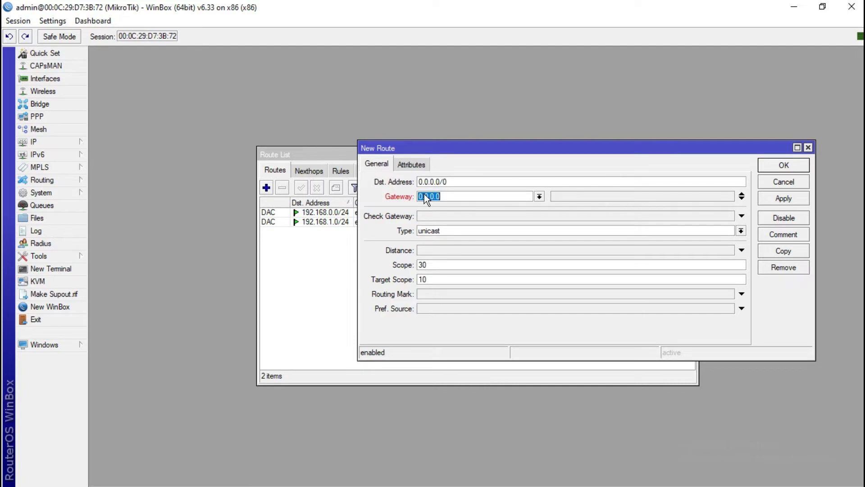
pyautogui.write('192.168.1.1')
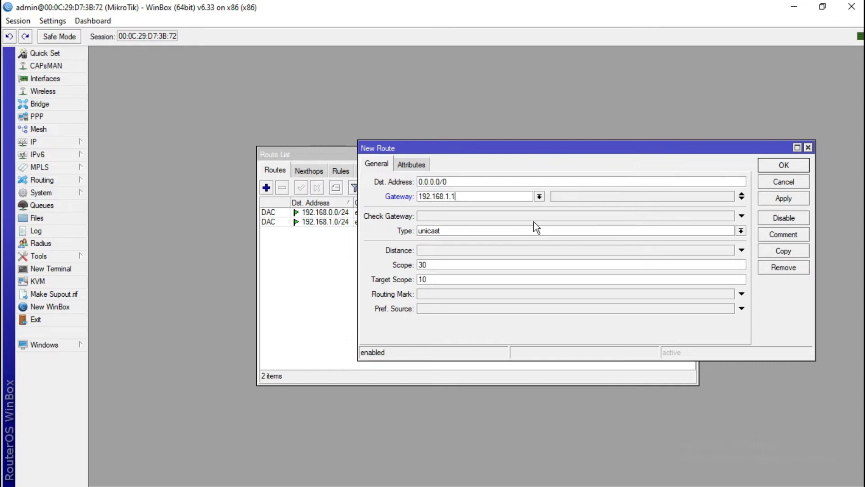
pyautogui.click(799, 196)
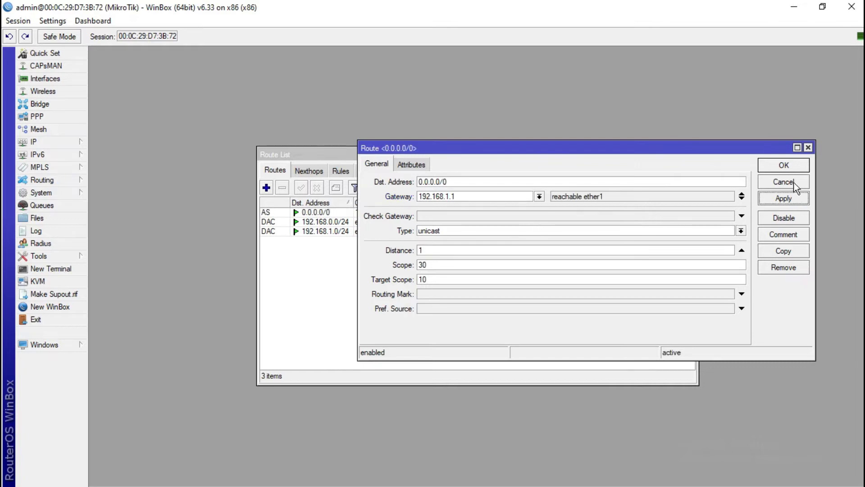
pyautogui.click(789, 165)
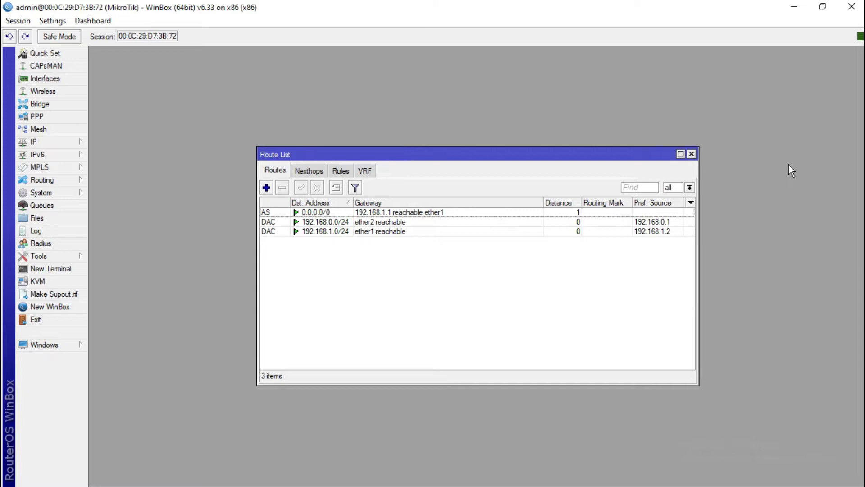
pyautogui.click(692, 155)
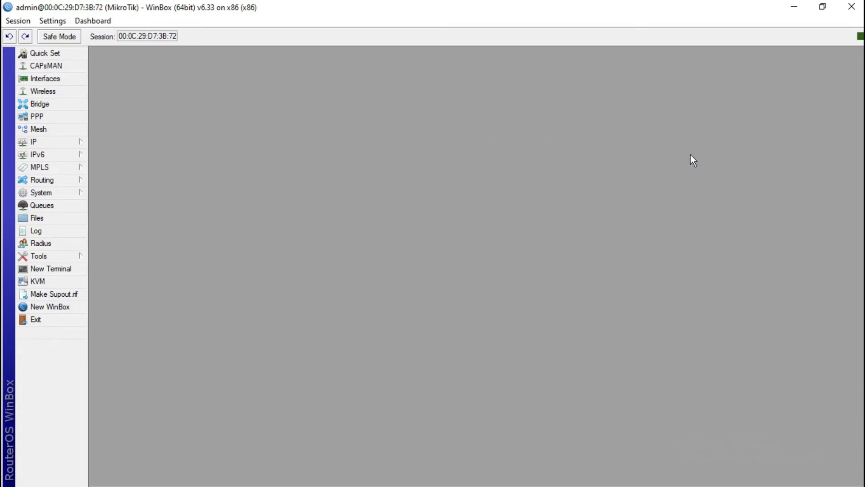
# Create a new NAT rule on chain srcnat with out-interface ether1
pyautogui.click(61, 142)
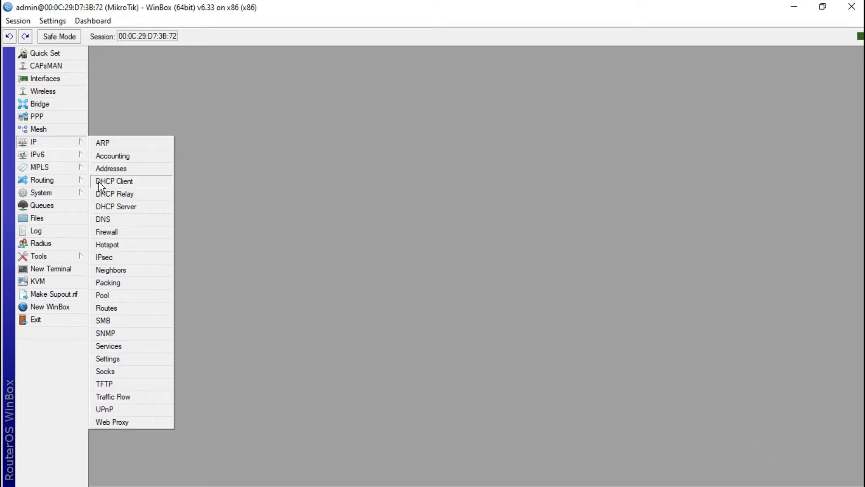
pyautogui.click(114, 233)
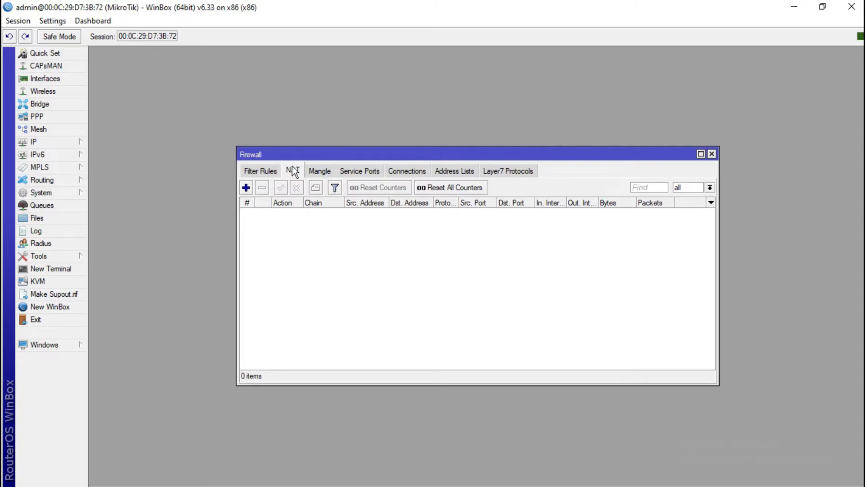
pyautogui.click(245, 187)
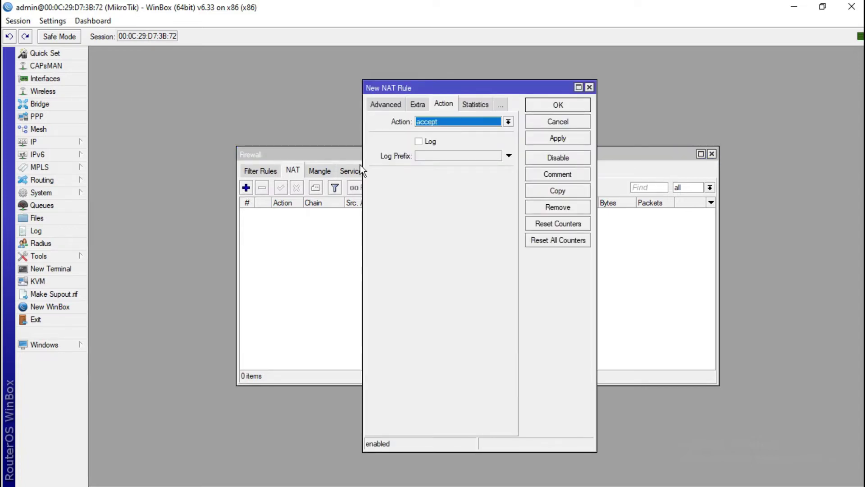
pyautogui.click(381, 105)
pyautogui.click(377, 105)
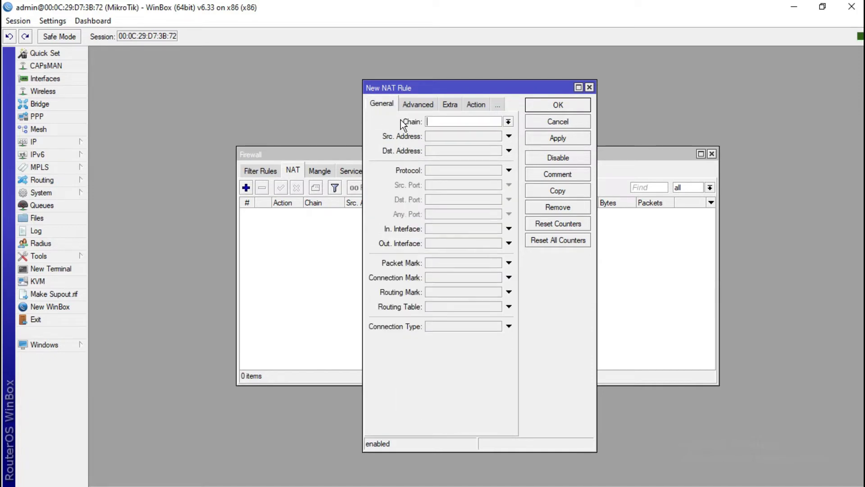
pyautogui.click(508, 122)
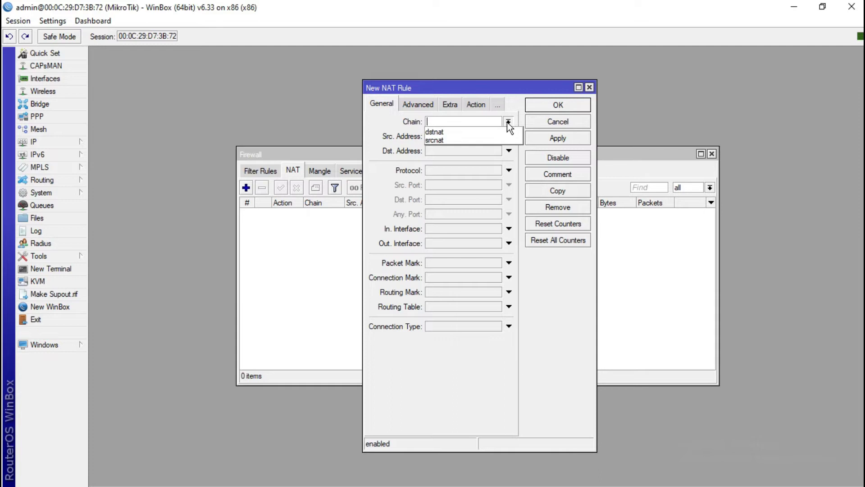
pyautogui.click(487, 137)
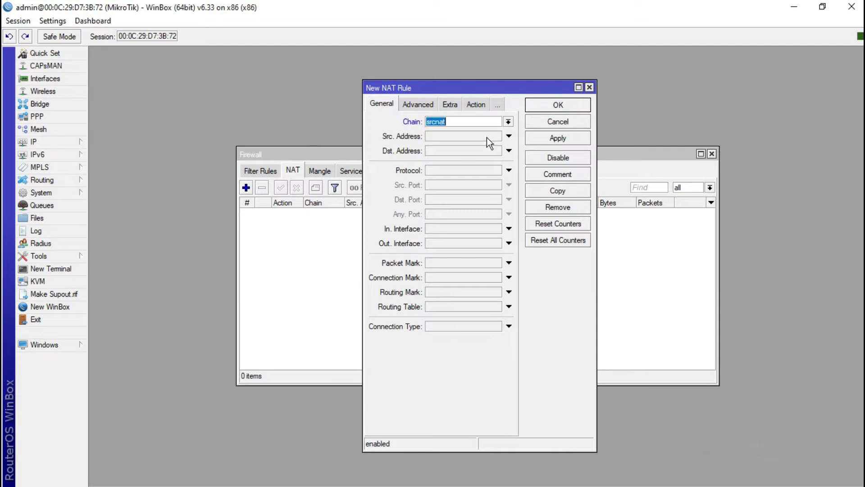
pyautogui.click(509, 243)
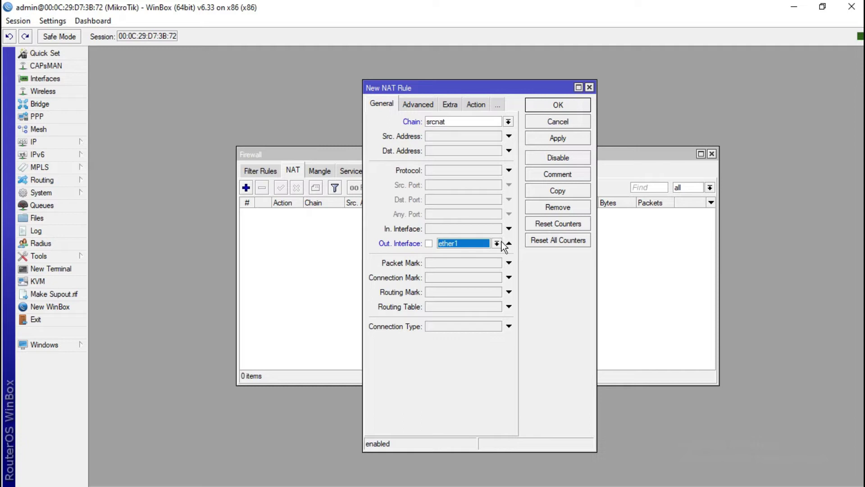
# Set the NAT rule's action to masquerade, save it, and close the Firewall window
pyautogui.click(478, 109)
pyautogui.click(508, 123)
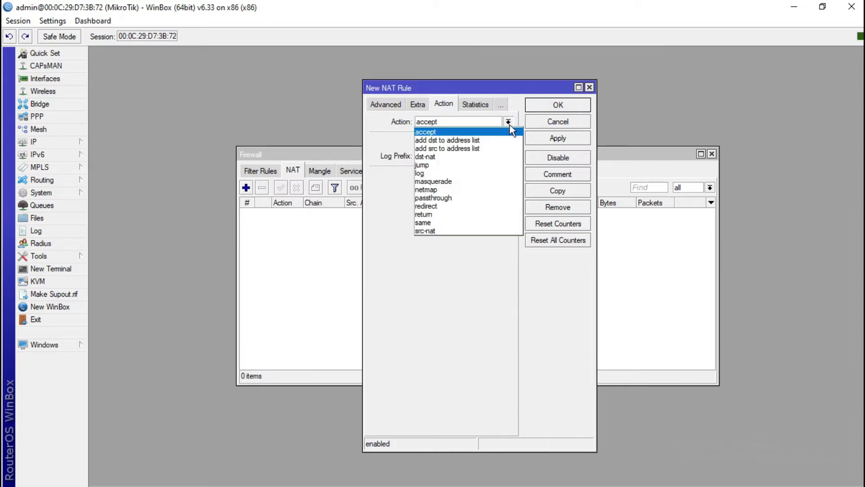
pyautogui.click(478, 179)
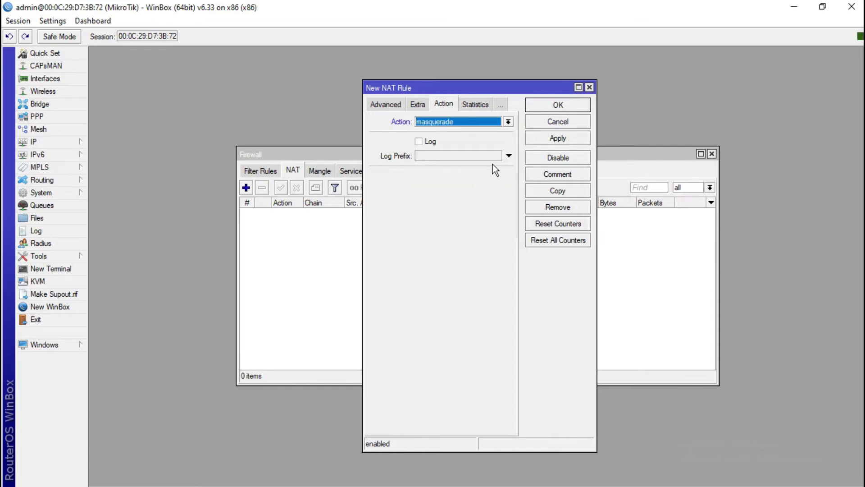
pyautogui.click(539, 139)
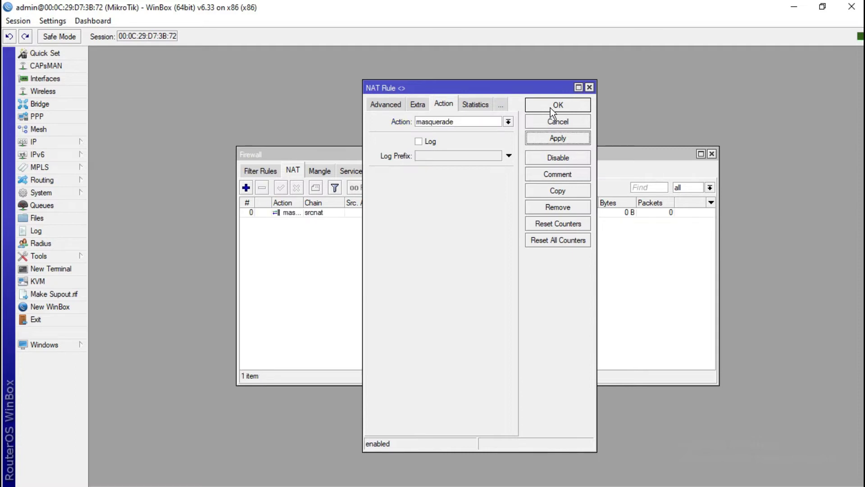
pyautogui.click(551, 108)
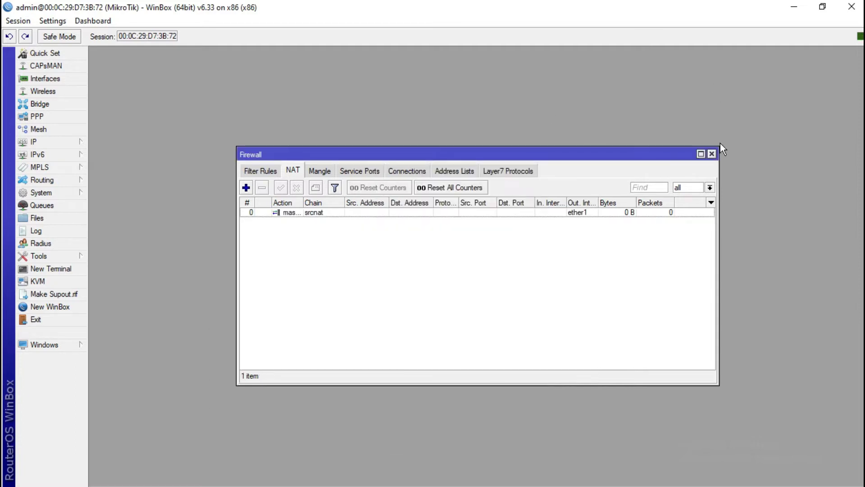
pyautogui.click(713, 155)
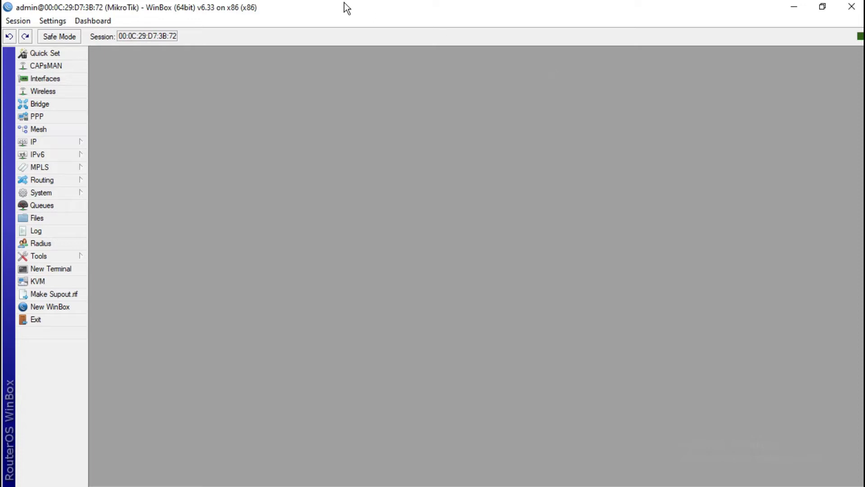
# Run DHCP Setup on ether2, accepting 192.168.0.0/24, gateway 192.168.0.1 and range 192.168.0.2–192.168.0.254
pyautogui.click(75, 142)
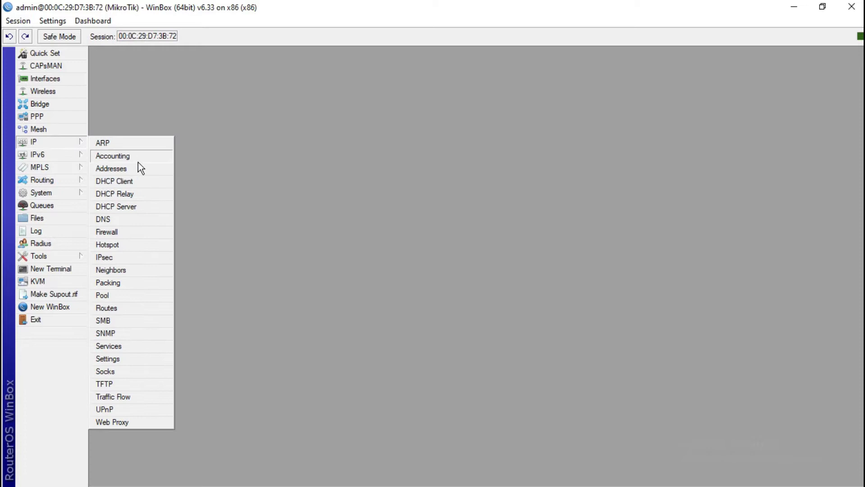
pyautogui.click(134, 205)
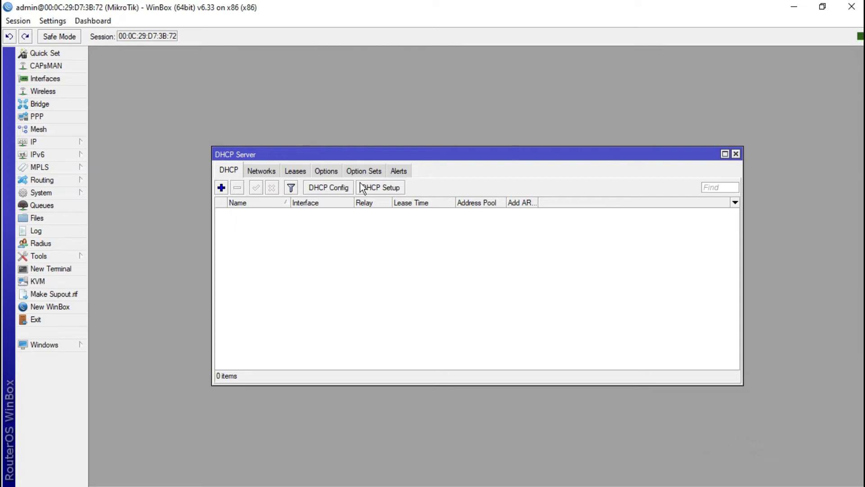
pyautogui.click(378, 190)
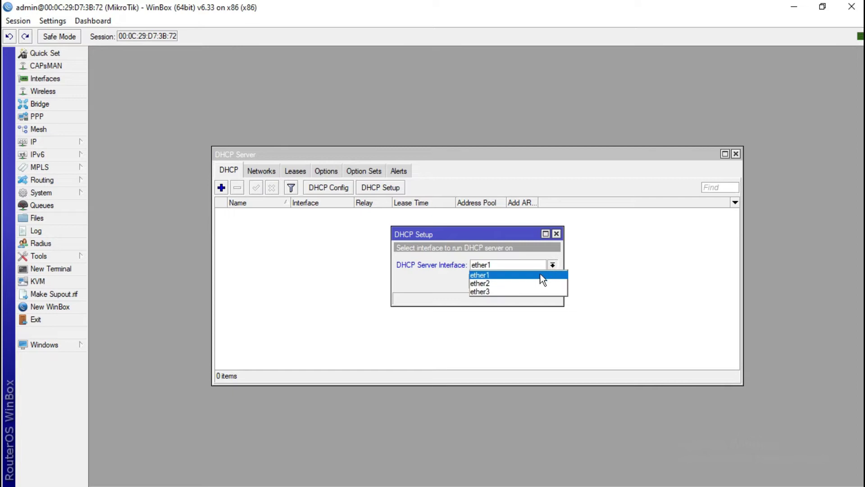
pyautogui.click(534, 280)
pyautogui.click(512, 282)
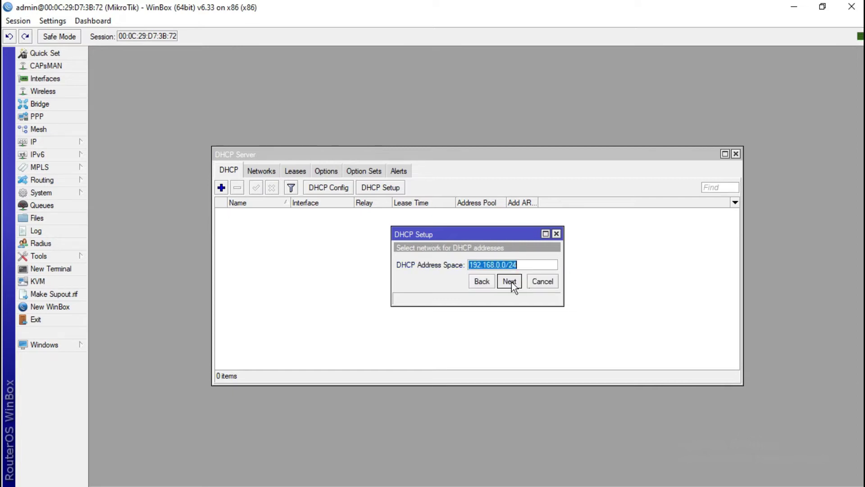
pyautogui.click(510, 282)
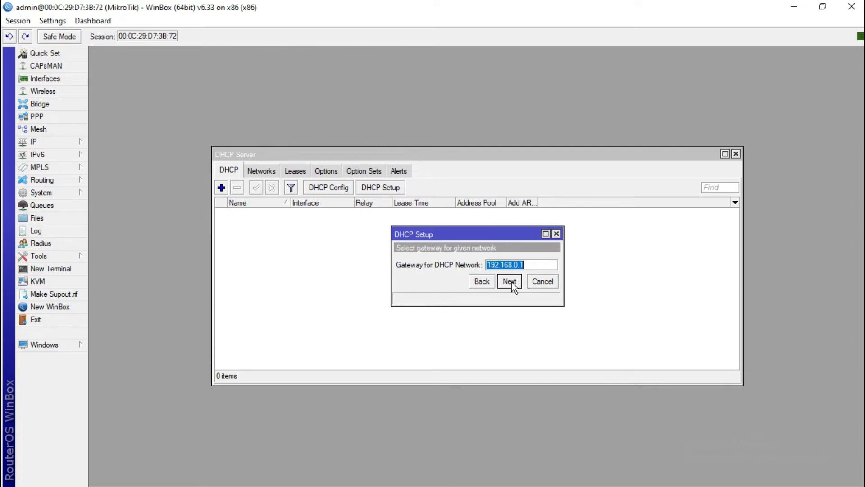
pyautogui.click(512, 282)
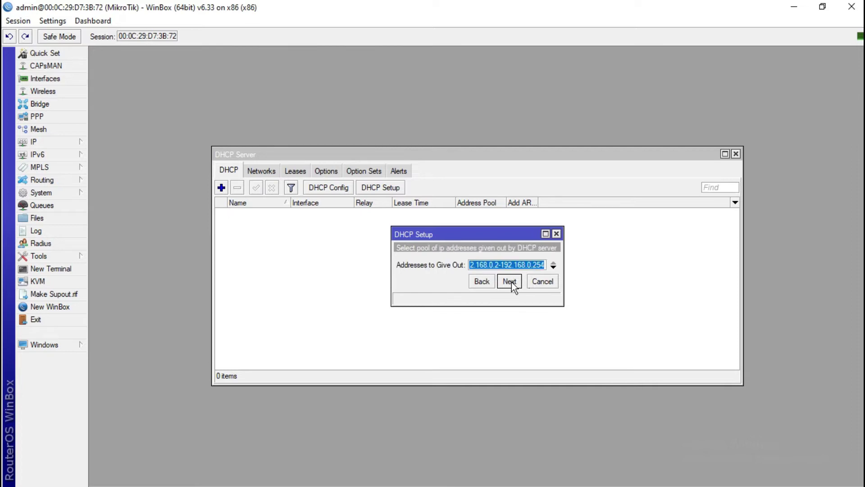
pyautogui.click(512, 282)
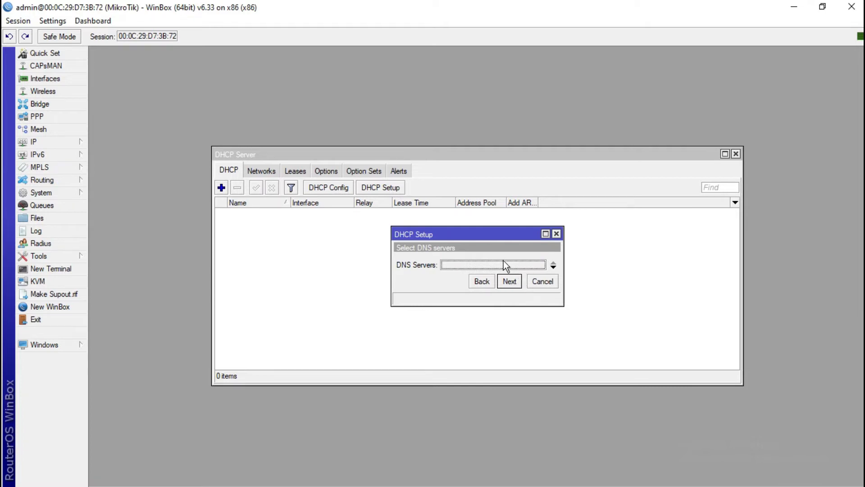
# Set DNS server 8.8.8.8 and lease time 1d 00:00:00, finish setup, and close the DHCP window
pyautogui.press('BackSpace')
pyautogui.write('8')
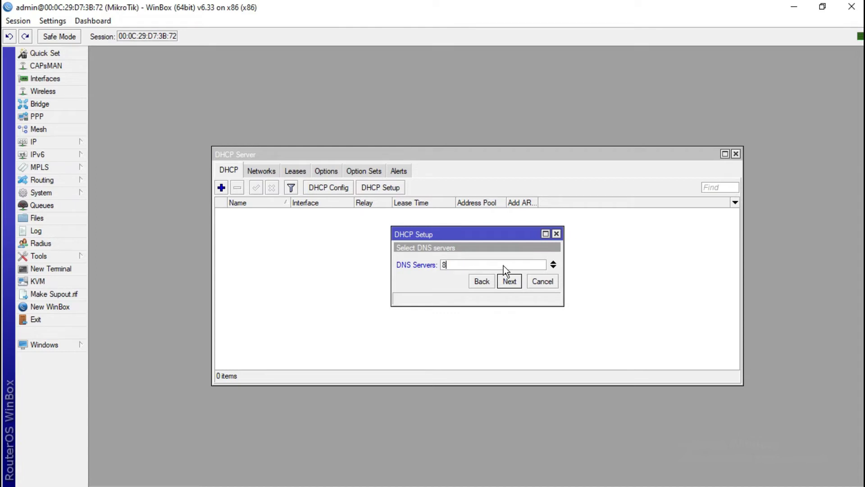
pyautogui.write('.8.8.8')
pyautogui.click(515, 283)
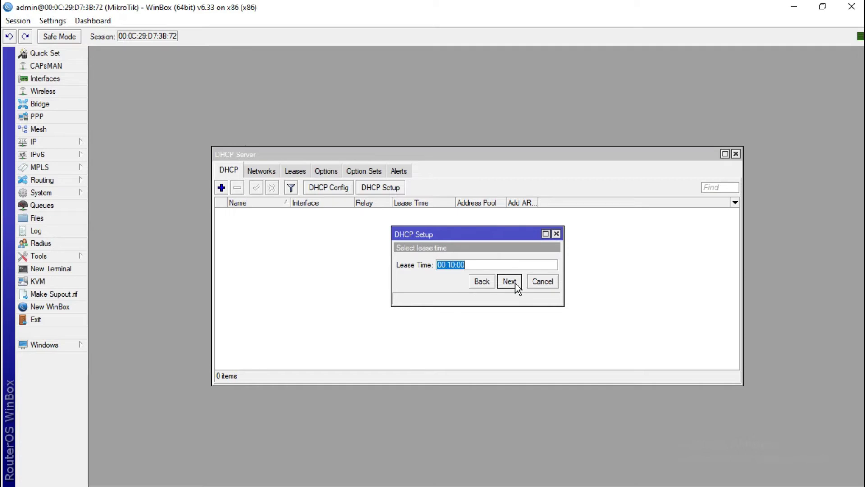
pyautogui.click(451, 265)
pyautogui.press('BackSpace')
pyautogui.write('0')
pyautogui.press('Left')
pyautogui.press('Left')
pyautogui.press('Left')
pyautogui.press('Left')
pyautogui.write('1d')
pyautogui.click(510, 281)
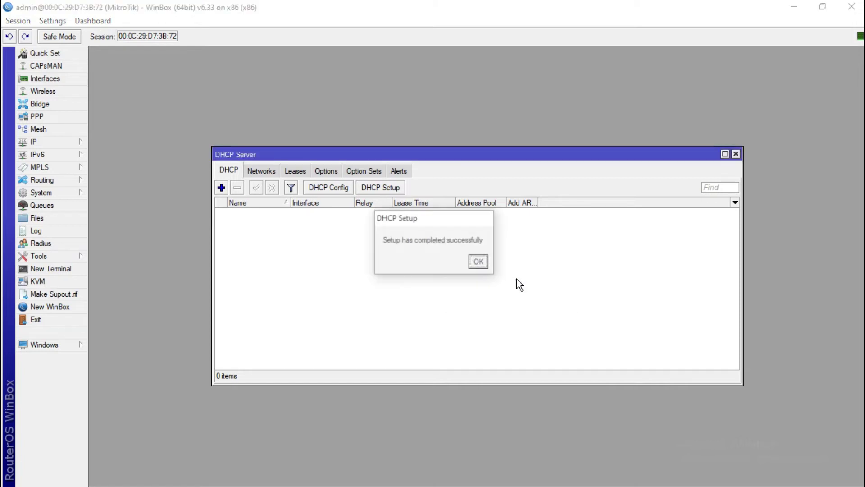
pyautogui.click(479, 262)
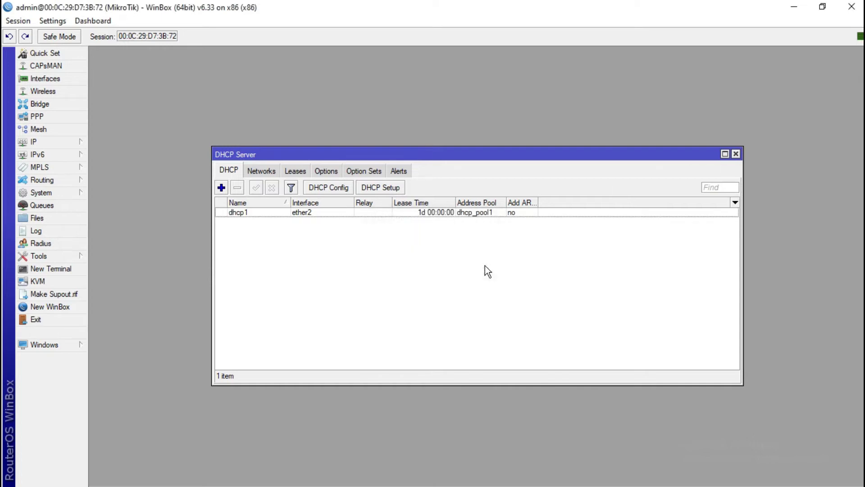
pyautogui.click(736, 154)
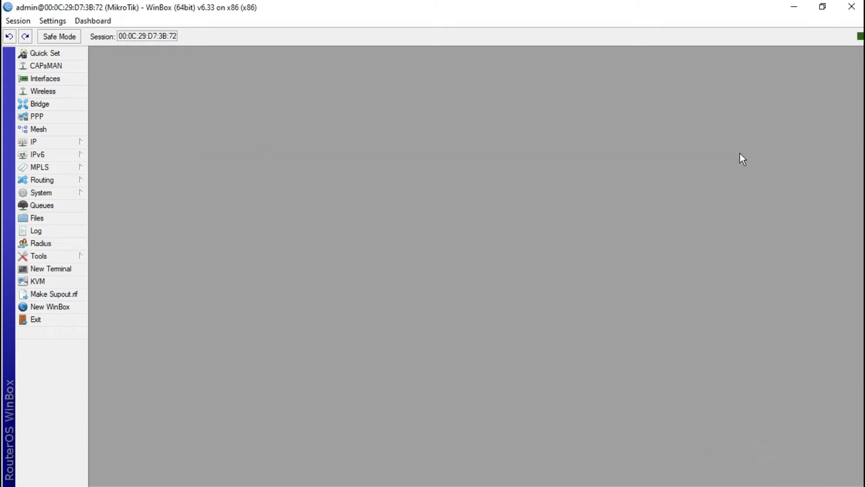
# Run Hotspot Setup on ether2 with 192.168.0.1/24, masquerading, the default pool, no certificate, SMTP 0.0.0.0
pyautogui.click(59, 144)
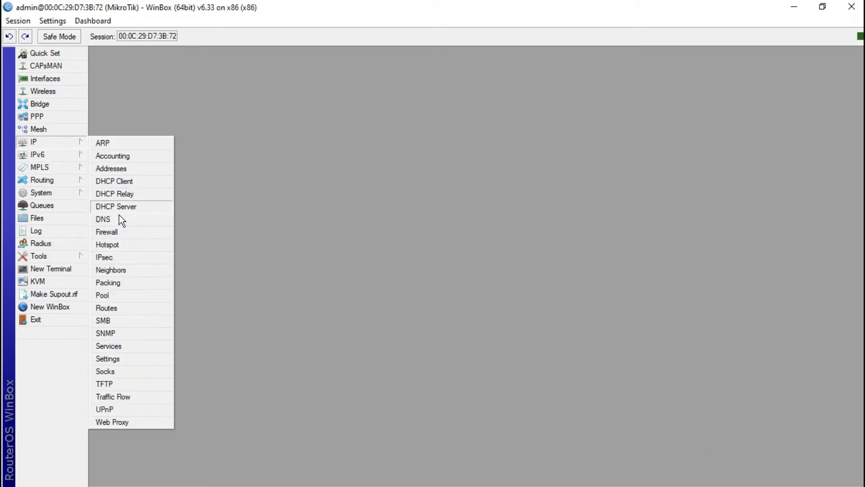
pyautogui.click(120, 244)
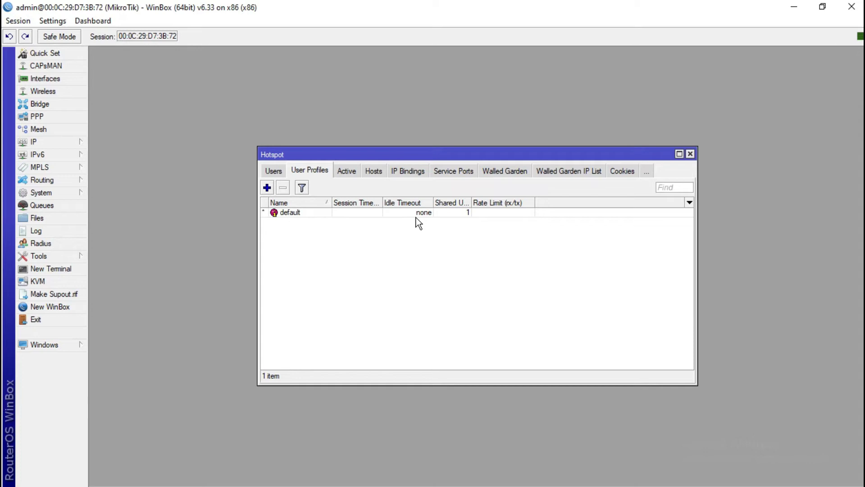
pyautogui.click(263, 171)
pyautogui.click(276, 172)
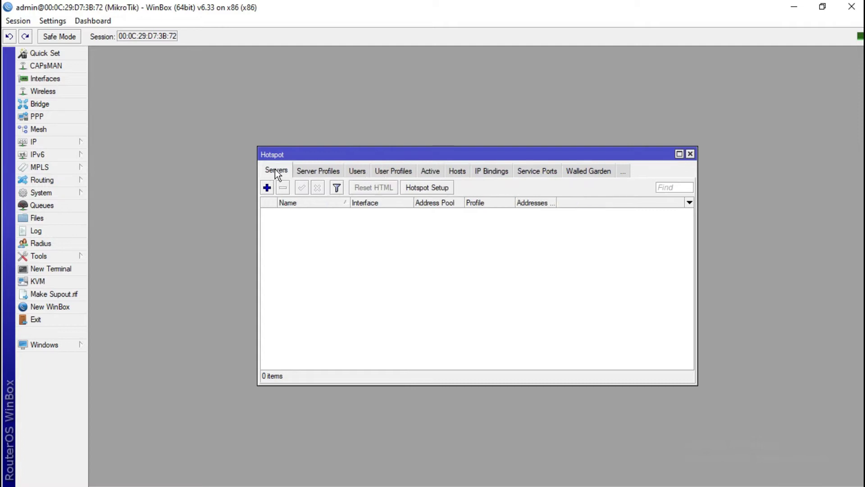
pyautogui.click(416, 186)
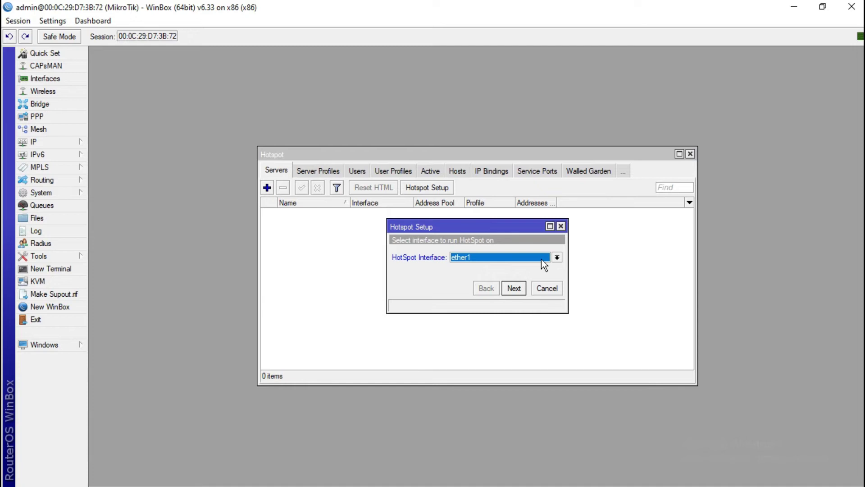
pyautogui.click(557, 257)
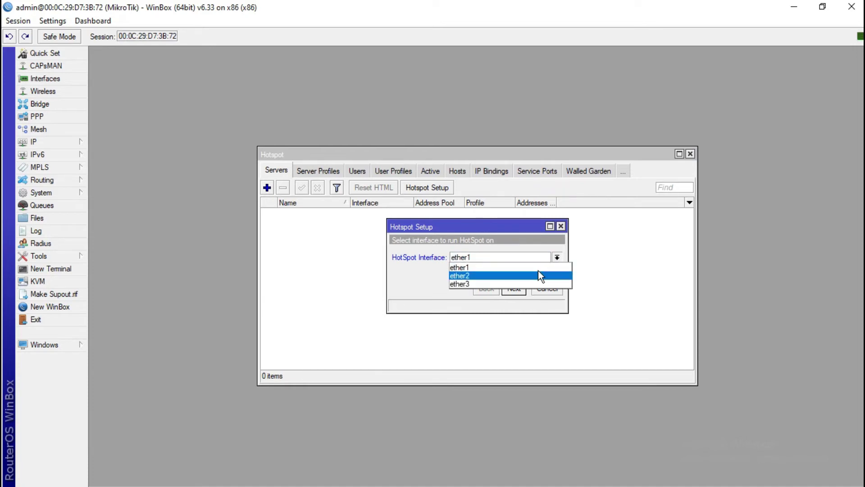
pyautogui.click(538, 273)
pyautogui.click(513, 288)
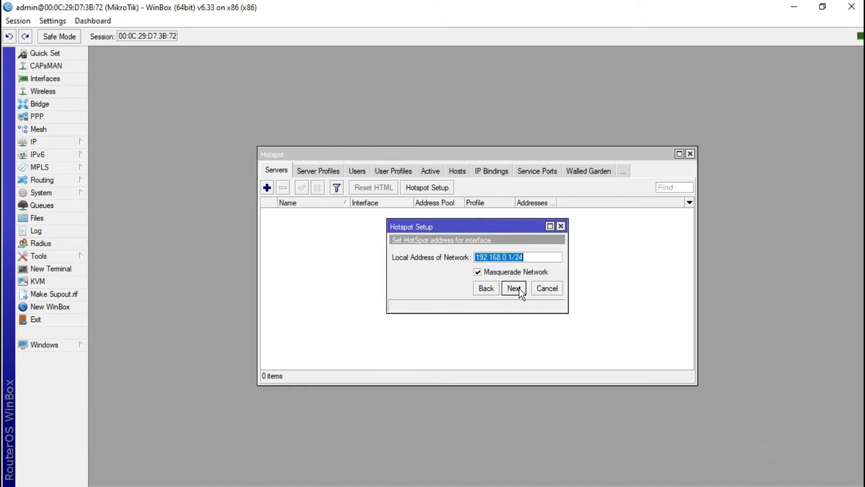
pyautogui.click(514, 288)
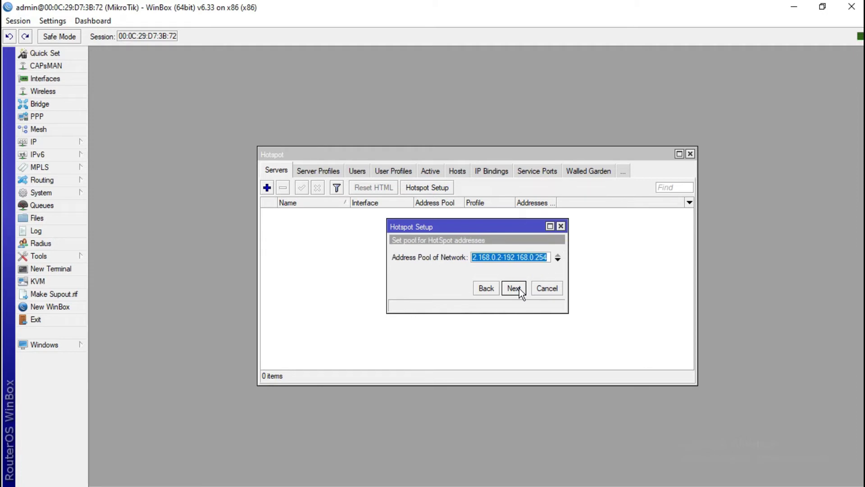
pyautogui.click(514, 288)
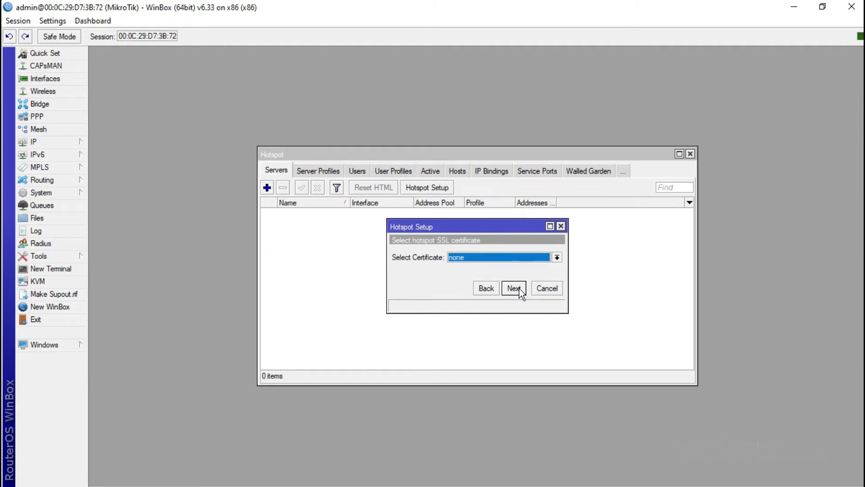
pyautogui.click(514, 288)
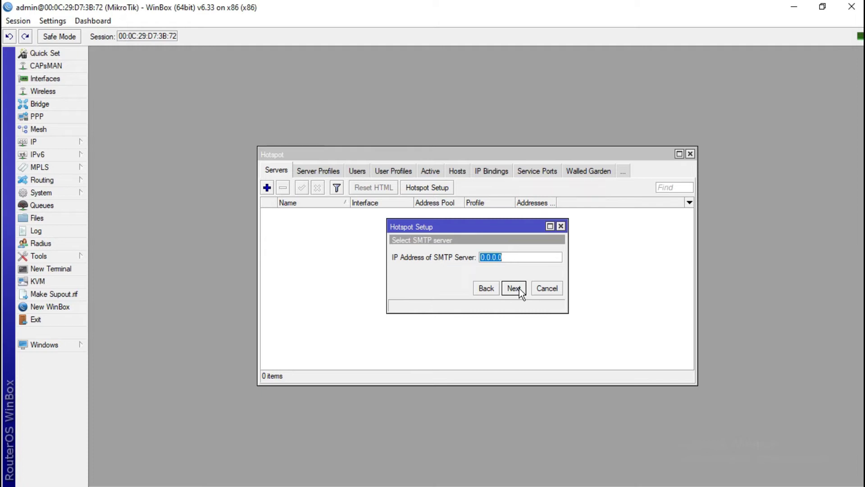
pyautogui.click(514, 288)
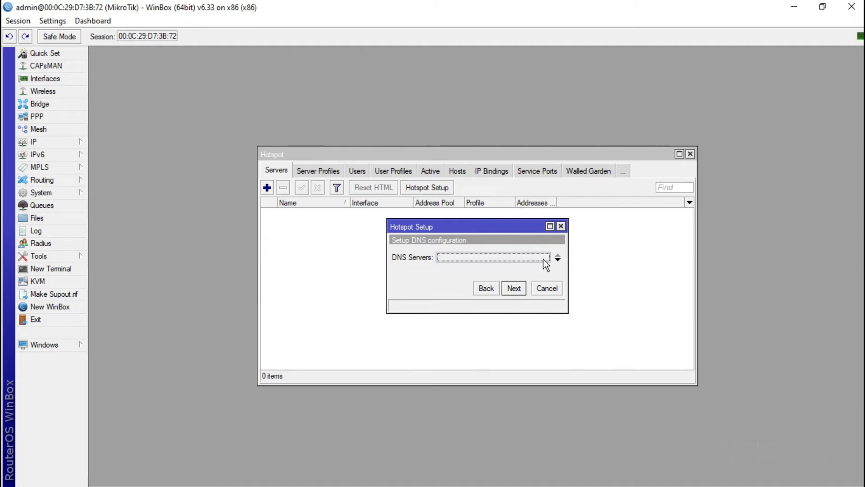
# Set the hotspot DNS server to 8.8.8.8 and enter the hotspot DNS name
pyautogui.press('BackSpace')
pyautogui.write('8.8.8.8')
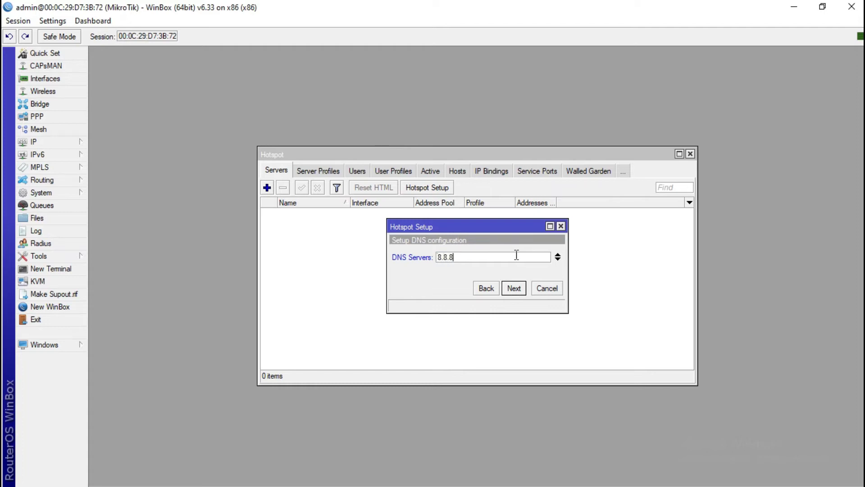
pyautogui.click(514, 288)
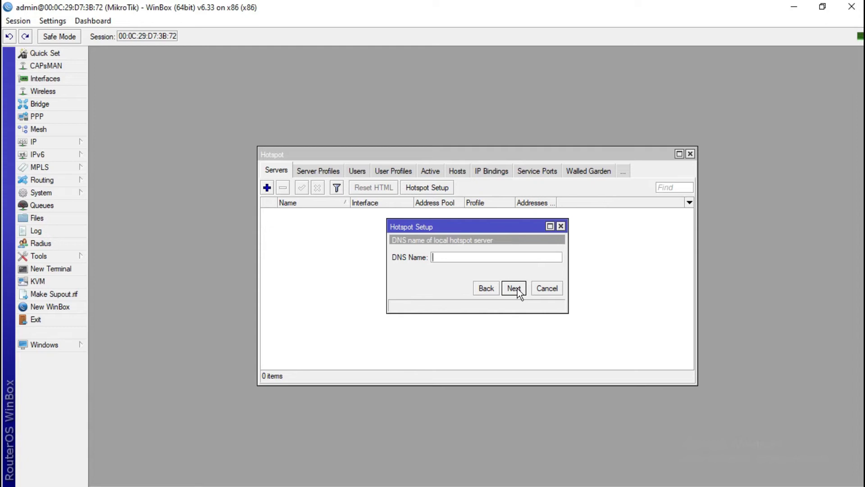
pyautogui.write('iphangprayoga')
pyautogui.click(516, 289)
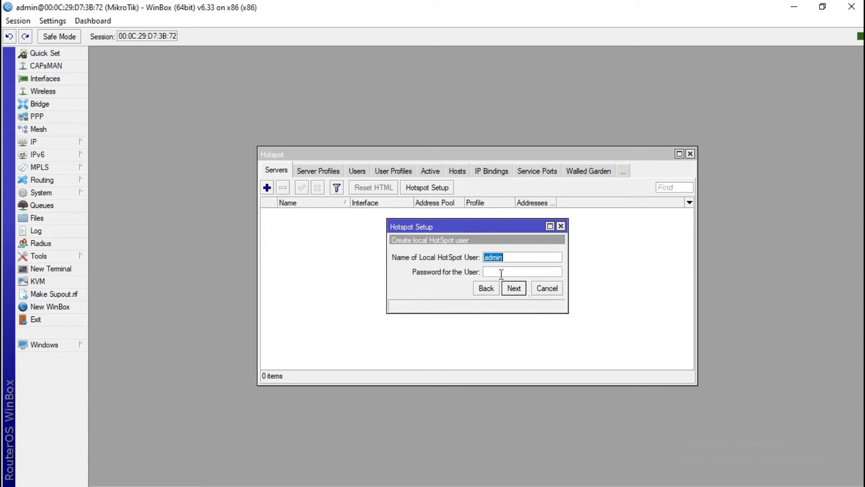
# Set the local hotspot user's password and complete the hotspot setup
pyautogui.click(500, 272)
pyautogui.write('admin')
pyautogui.click(515, 289)
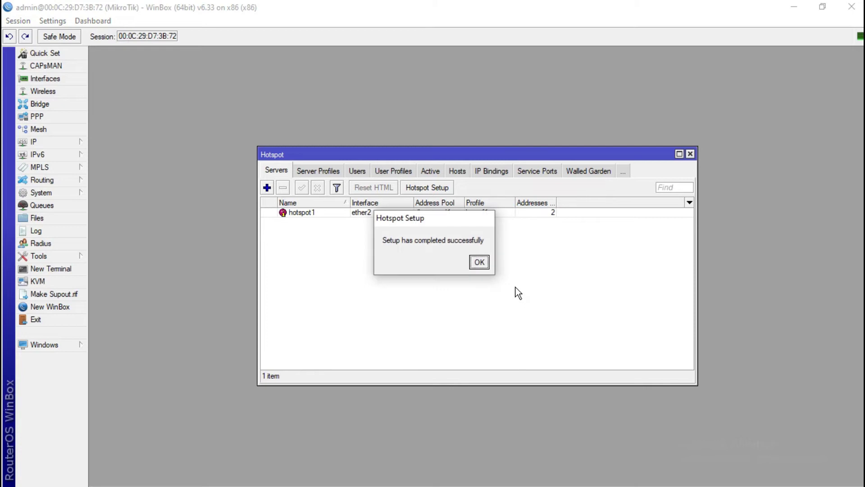
pyautogui.click(479, 263)
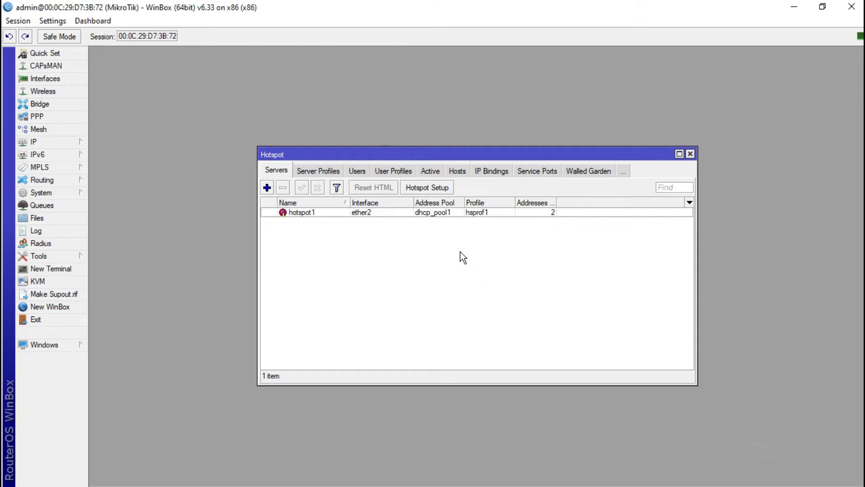
# Add hotspot user user1 with a password, save it, and close the Hotspot window
pyautogui.click(360, 173)
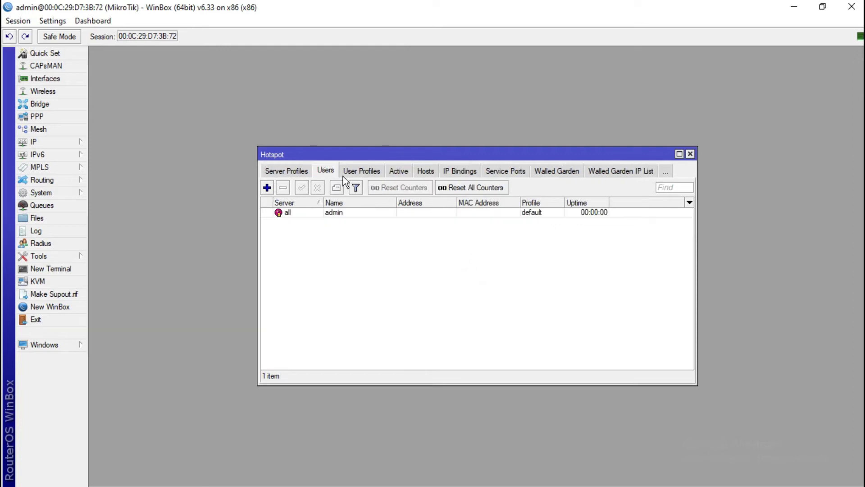
pyautogui.click(266, 187)
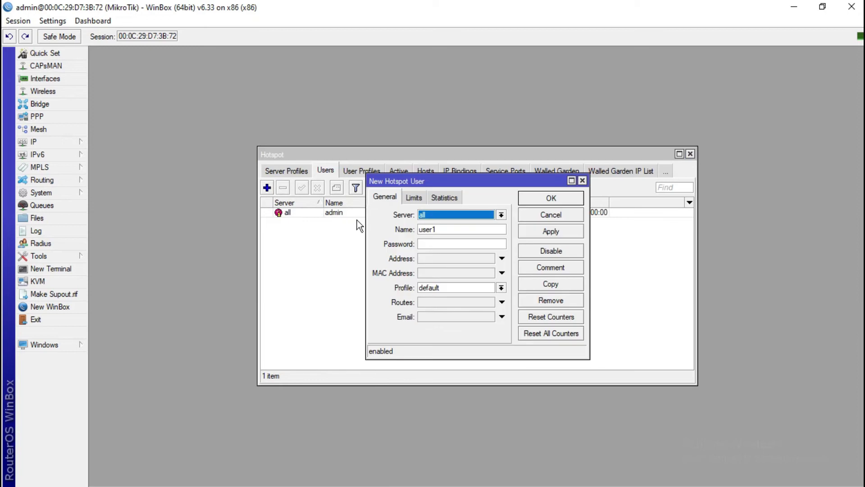
pyautogui.click(451, 228)
pyautogui.press('BackSpace')
pyautogui.press('BackSpace')
pyautogui.press('BackSpace')
pyautogui.press('BackSpace')
pyautogui.press('BackSpace')
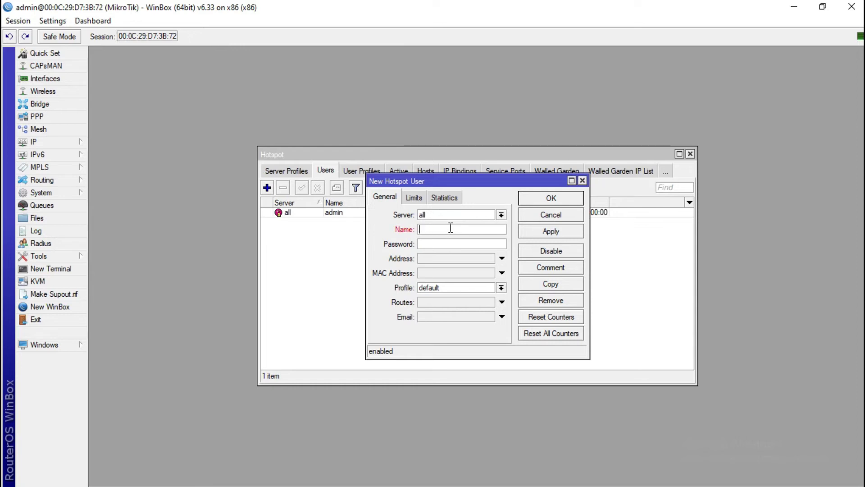
pyautogui.write('user')
pyautogui.write('1')
pyautogui.write('*****')
pyautogui.click(551, 232)
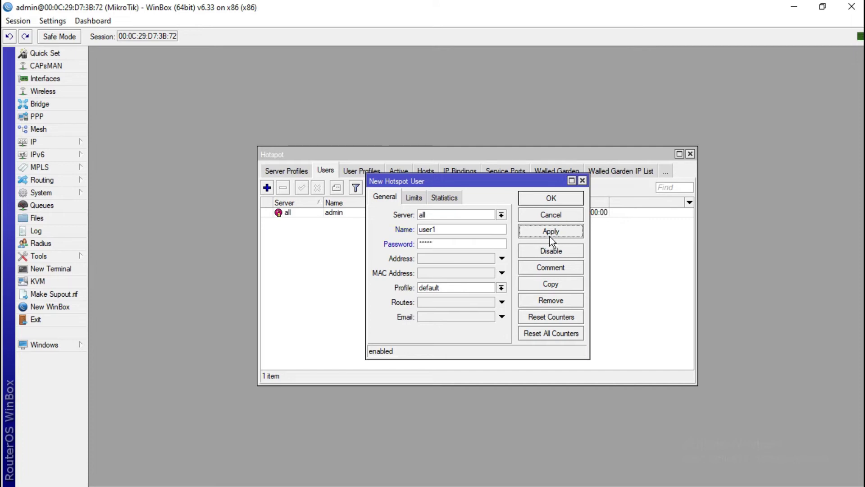
pyautogui.click(550, 199)
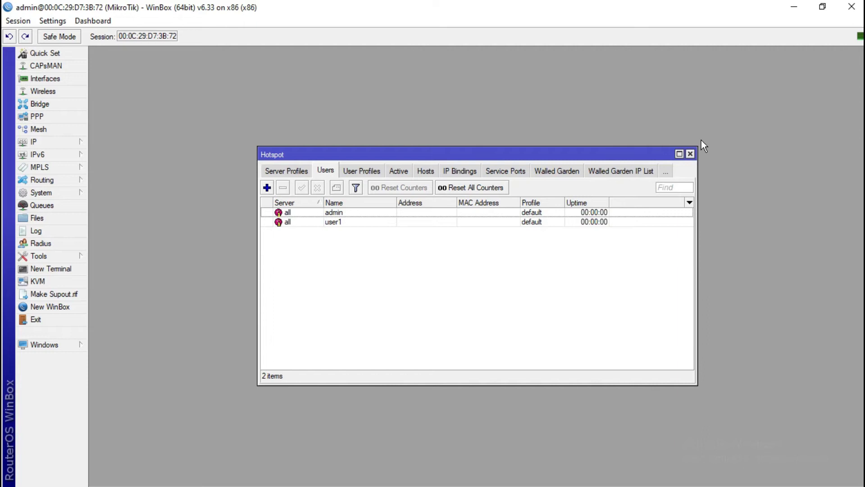
pyautogui.click(691, 155)
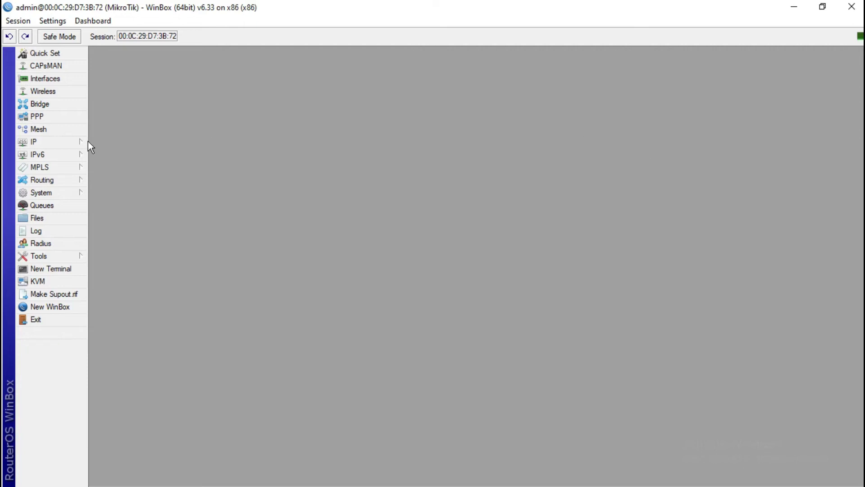
# Open the firewall's Filter Rules list and start a new filter rule
pyautogui.click(63, 143)
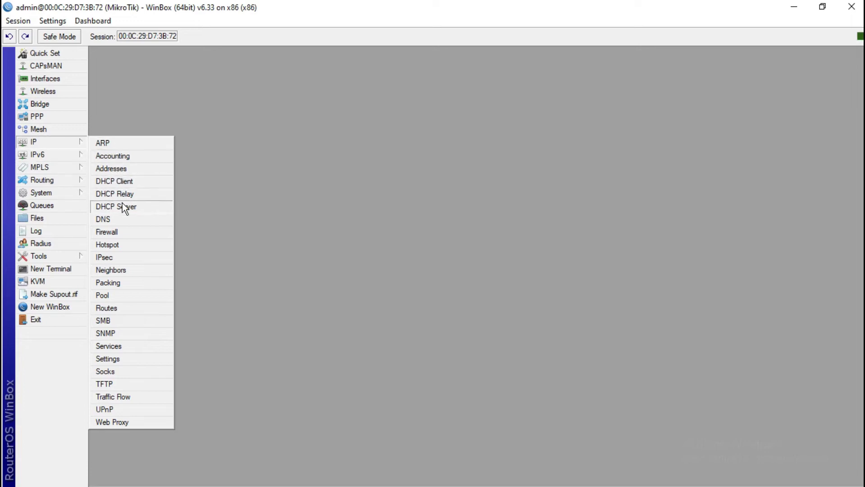
pyautogui.click(121, 230)
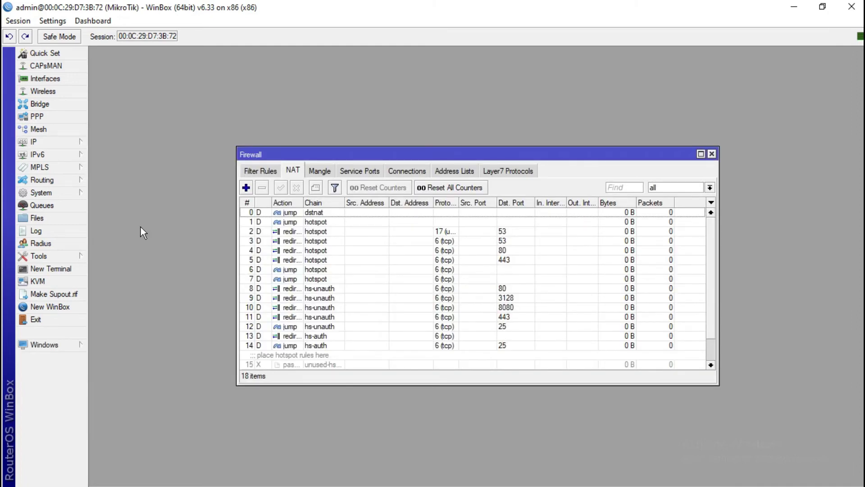
pyautogui.click(260, 172)
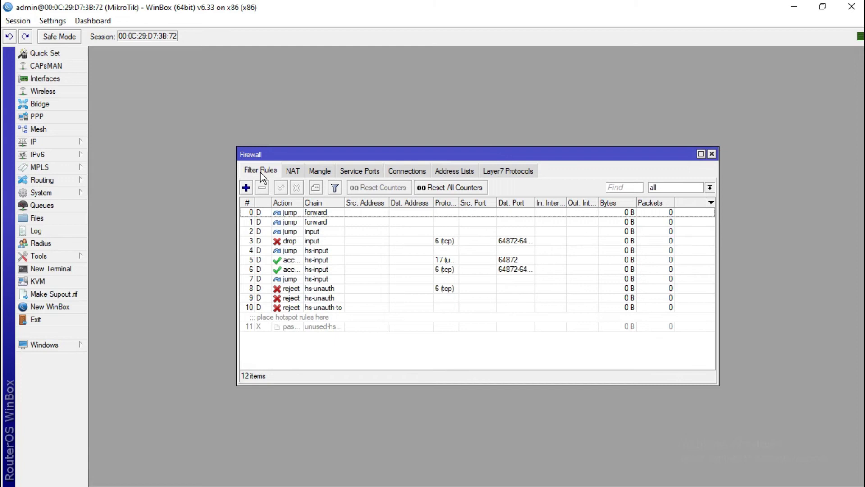
pyautogui.click(247, 187)
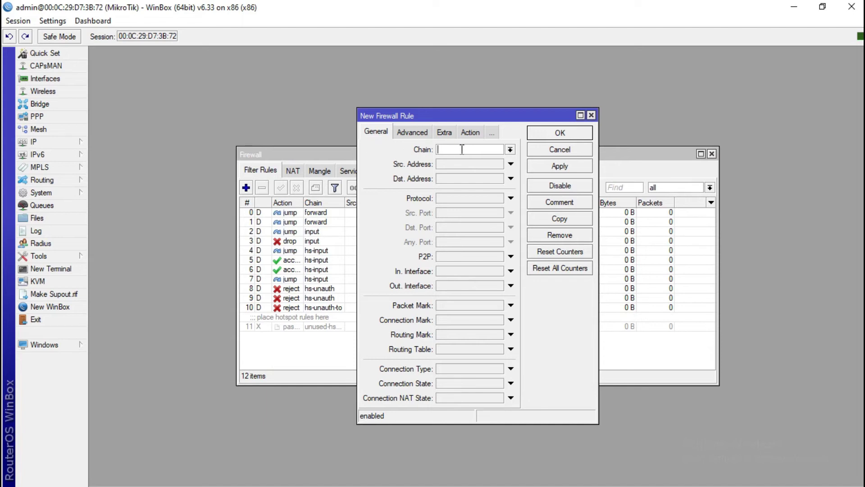
# Set the rule's chain to forward and match packet content facebook.com
pyautogui.click(510, 149)
pyautogui.click(491, 159)
pyautogui.click(418, 133)
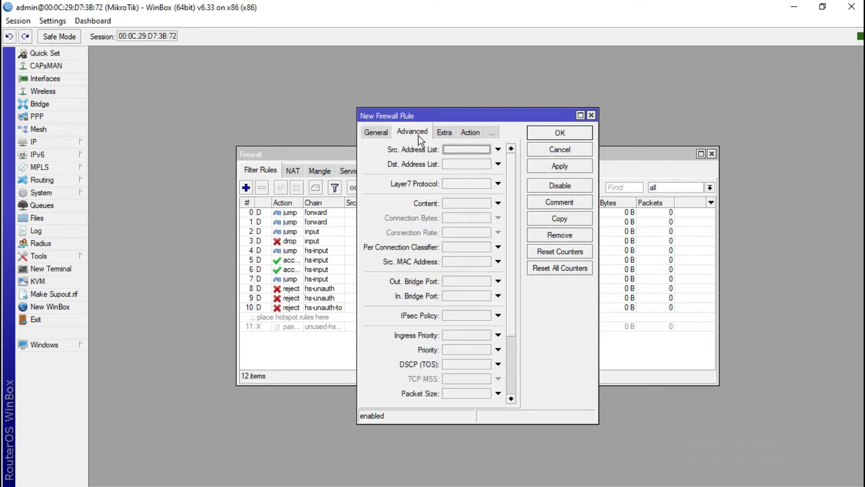
pyautogui.click(498, 203)
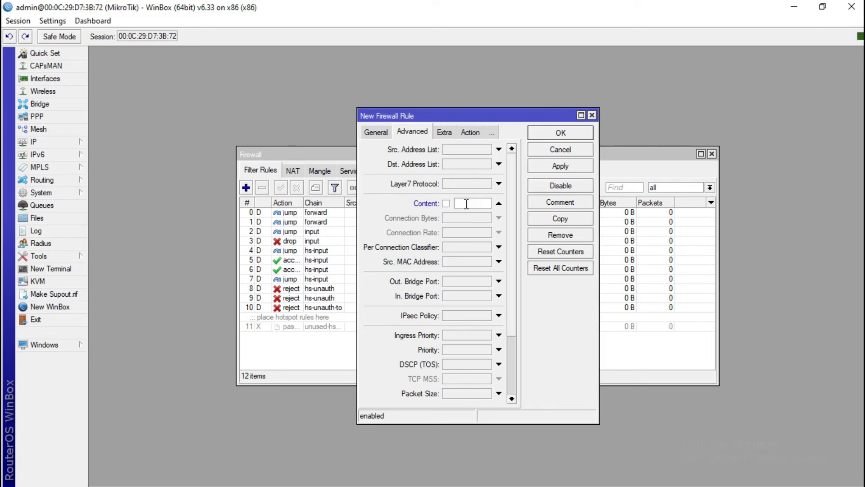
pyautogui.write('facebook')
pyautogui.write('.com')
# Set the action to add dst to address list 'facebook' and save the rule
pyautogui.click(469, 136)
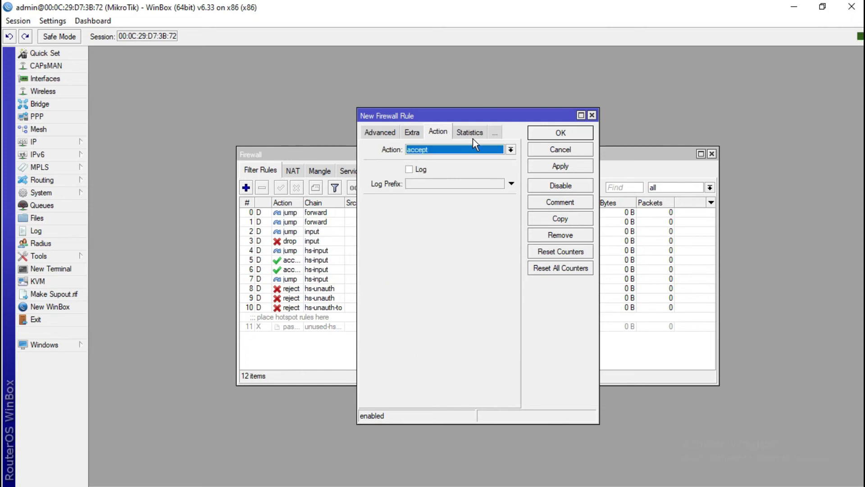
pyautogui.click(511, 150)
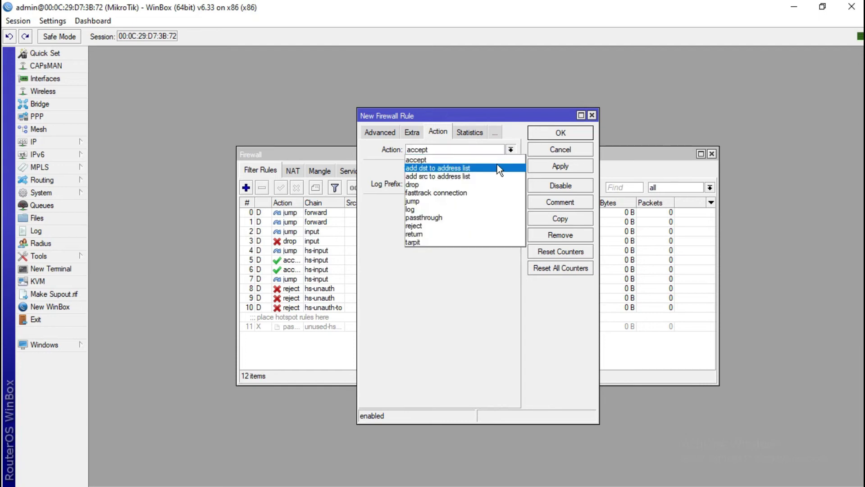
pyautogui.click(497, 166)
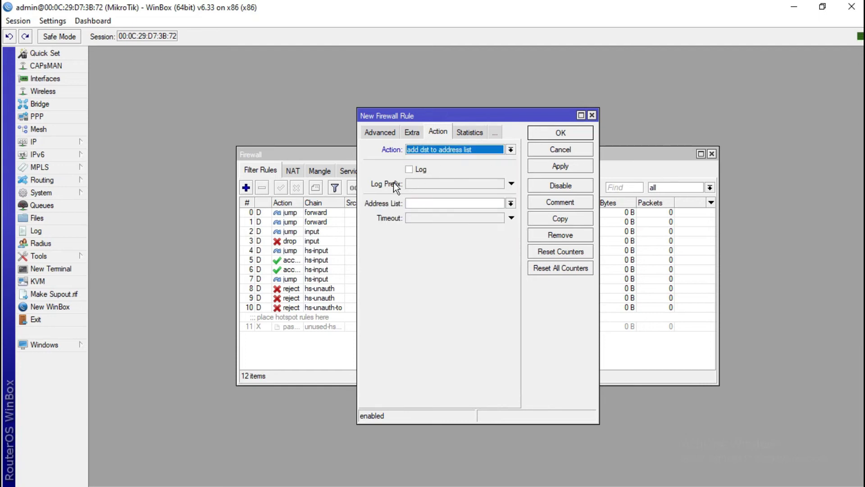
pyautogui.click(510, 204)
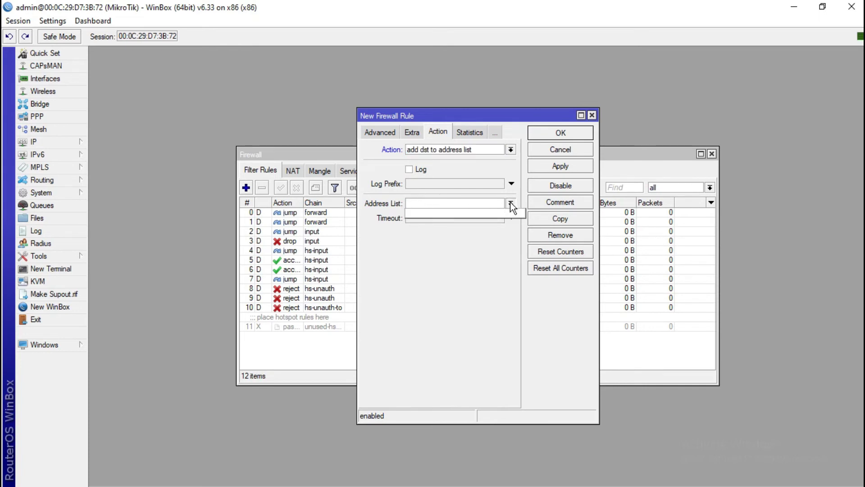
pyautogui.click(445, 203)
pyautogui.write('facebook')
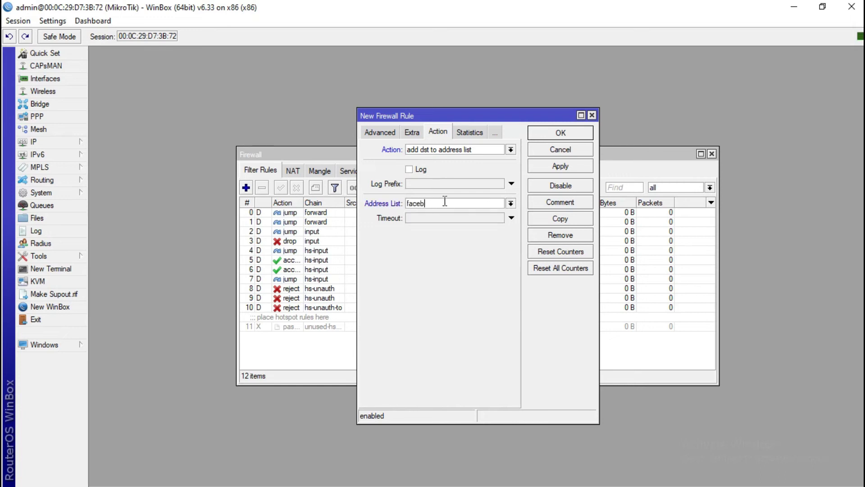
pyautogui.click(571, 170)
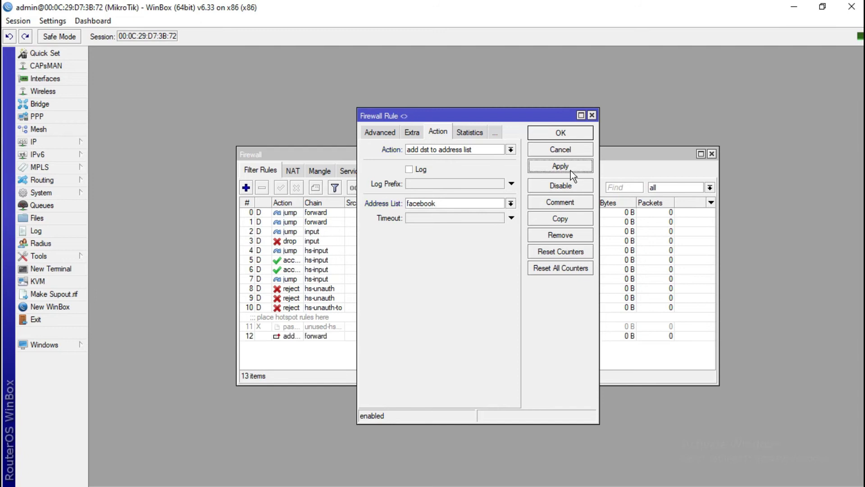
pyautogui.click(561, 134)
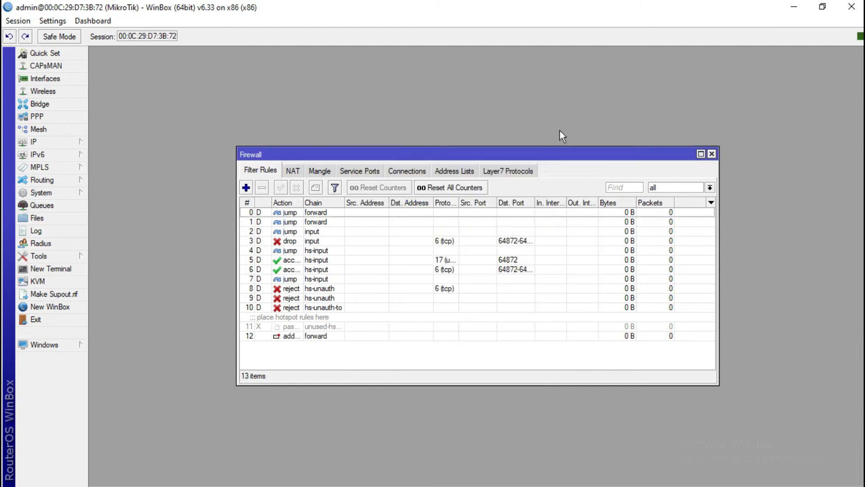
pyautogui.click(712, 154)
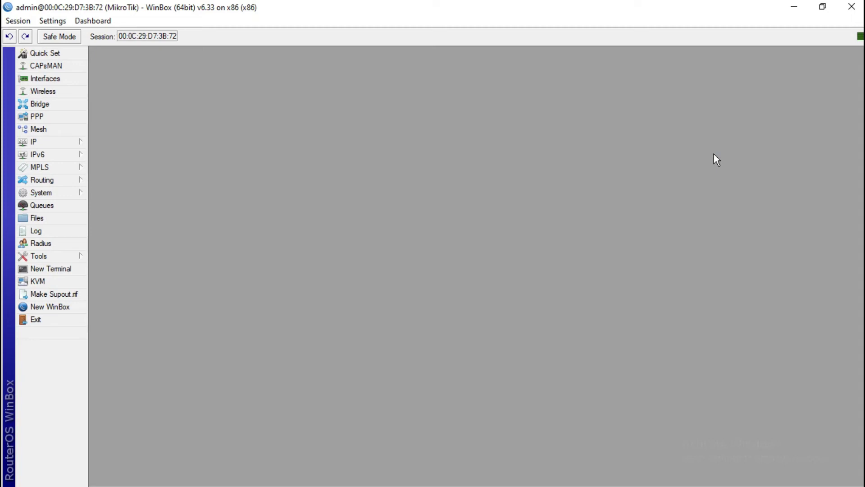
pyautogui.click(75, 132)
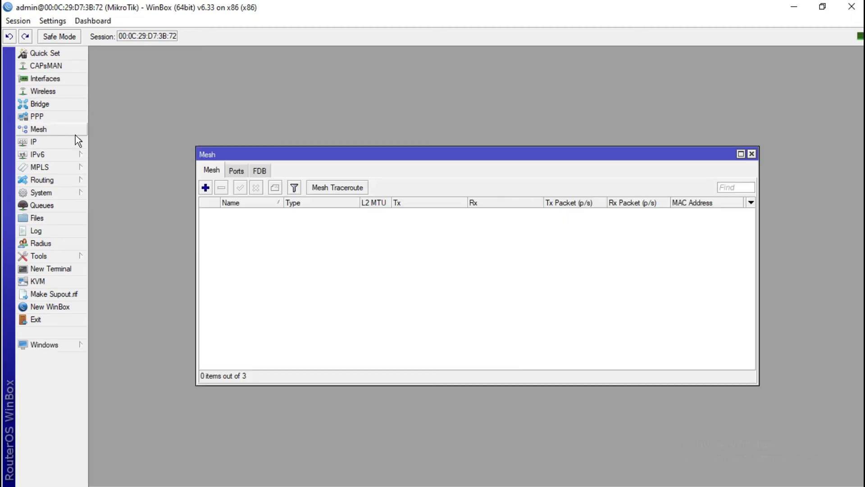
pyautogui.click(72, 141)
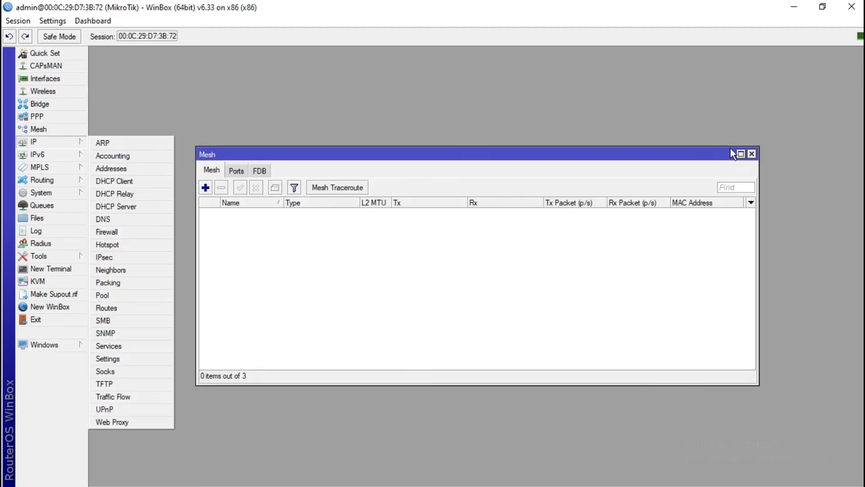
pyautogui.click(752, 154)
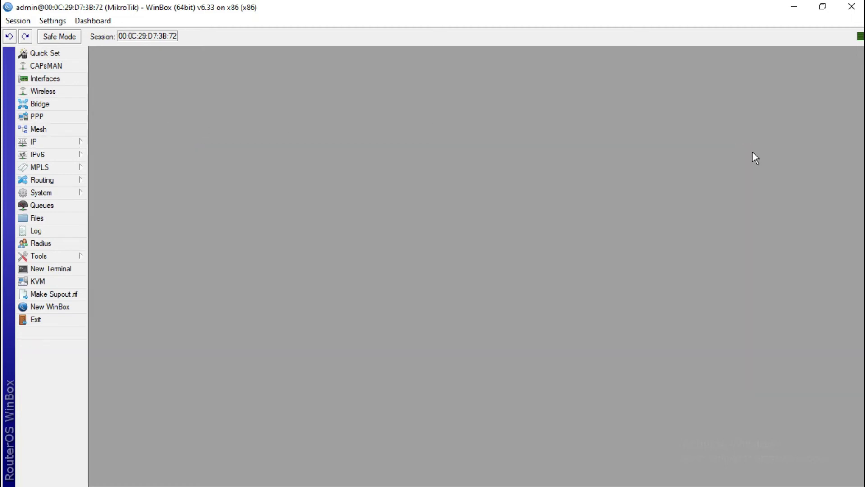
pyautogui.click(63, 142)
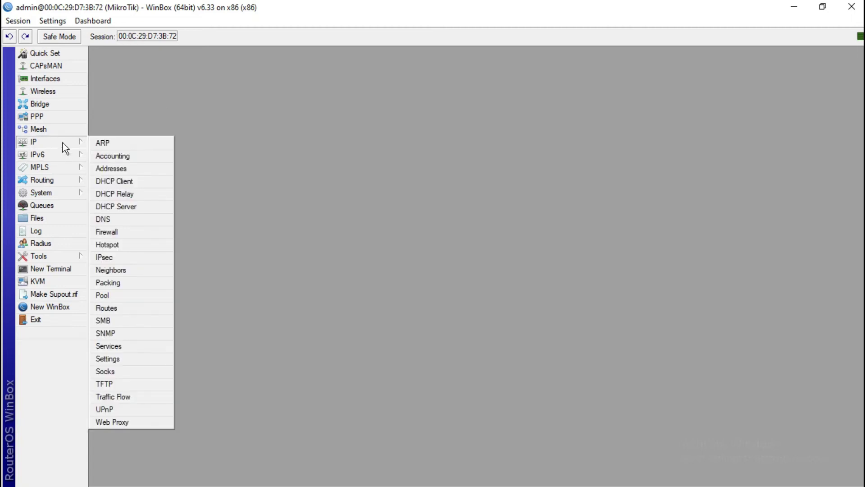
pyautogui.click(119, 231)
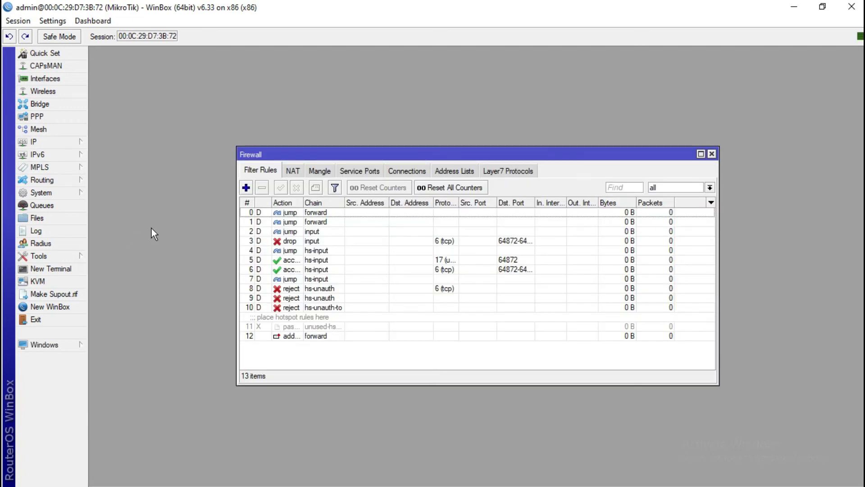
# Start another filter rule and set its chain to forward
pyautogui.click(246, 188)
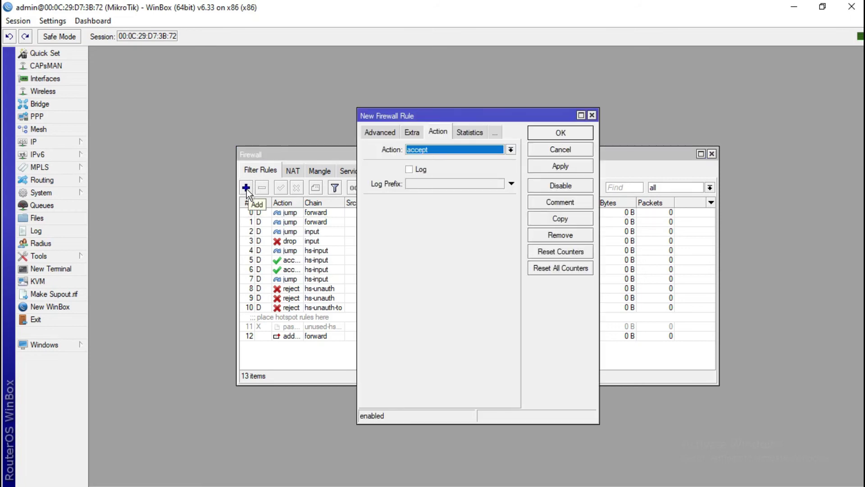
pyautogui.click(378, 134)
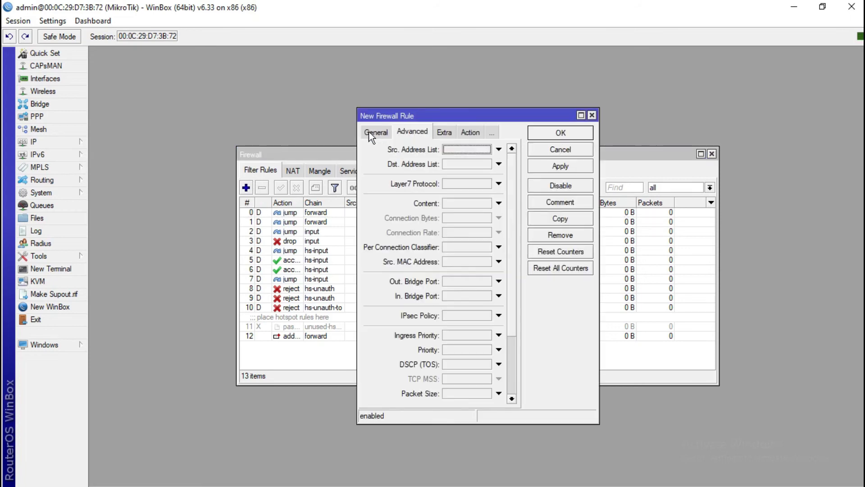
pyautogui.click(374, 134)
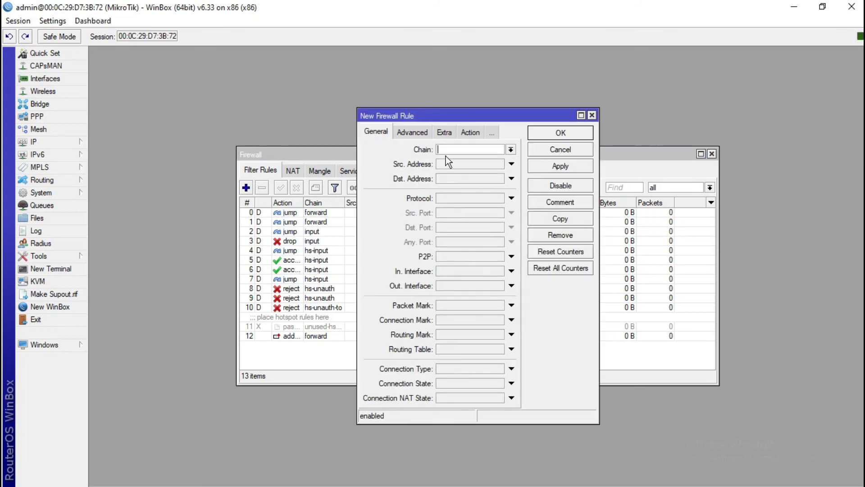
pyautogui.click(511, 150)
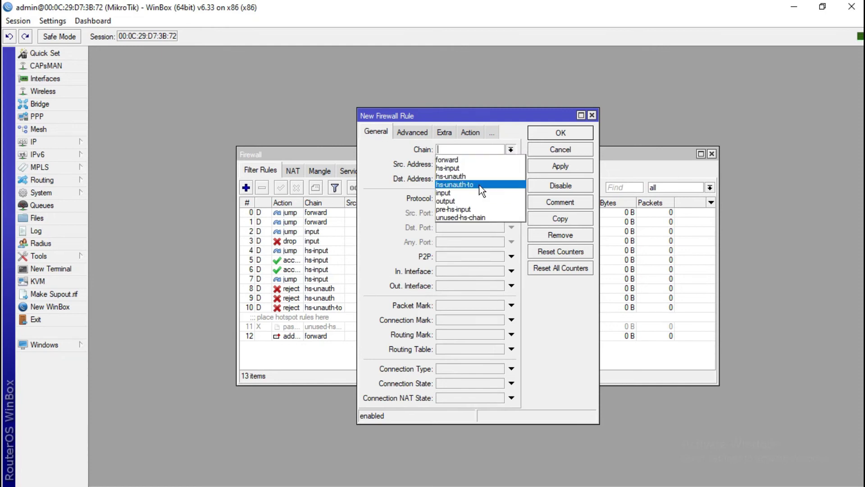
pyautogui.press('Down')
pyautogui.press('Down')
pyautogui.press('Down')
pyautogui.press('Down')
pyautogui.press('Down')
pyautogui.press('Down')
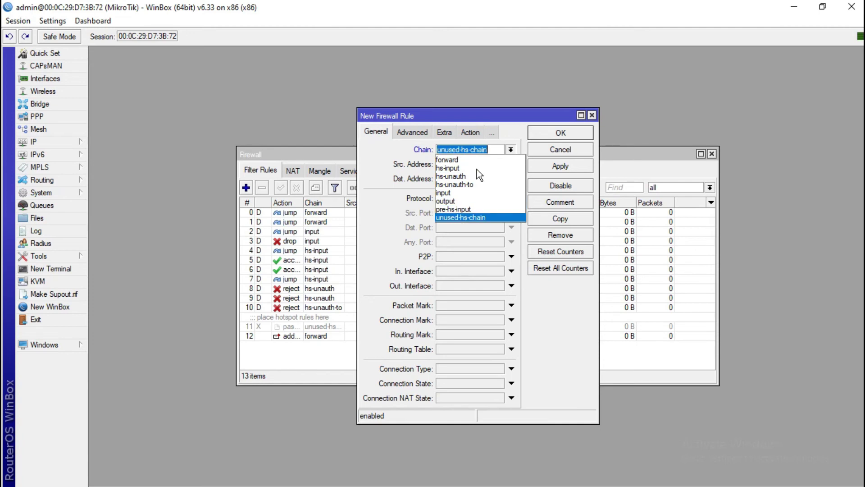
pyautogui.press('Up')
pyautogui.press('Up')
pyautogui.press('Up')
pyautogui.press('Up')
pyautogui.press('Up')
pyautogui.press('Up')
pyautogui.press('Up')
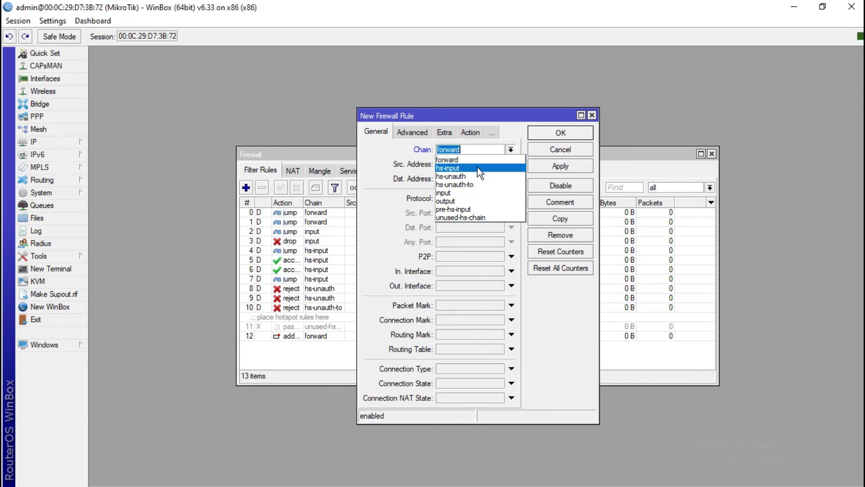
pyautogui.click(411, 150)
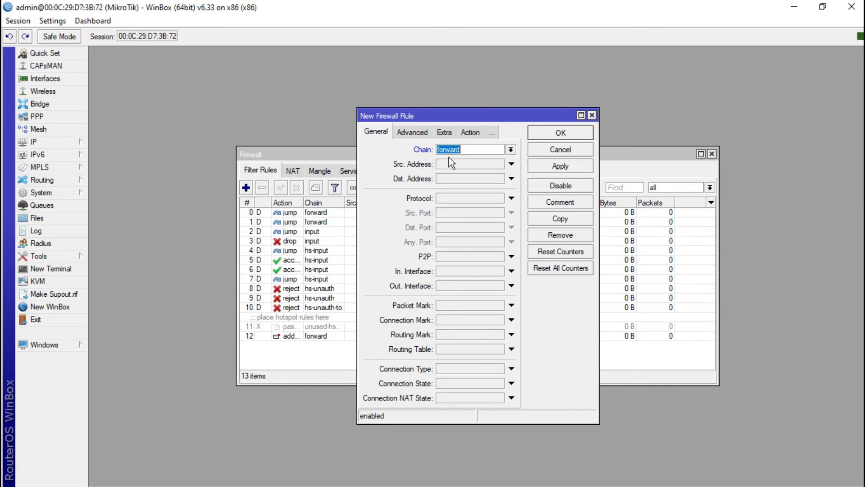
pyautogui.click(511, 165)
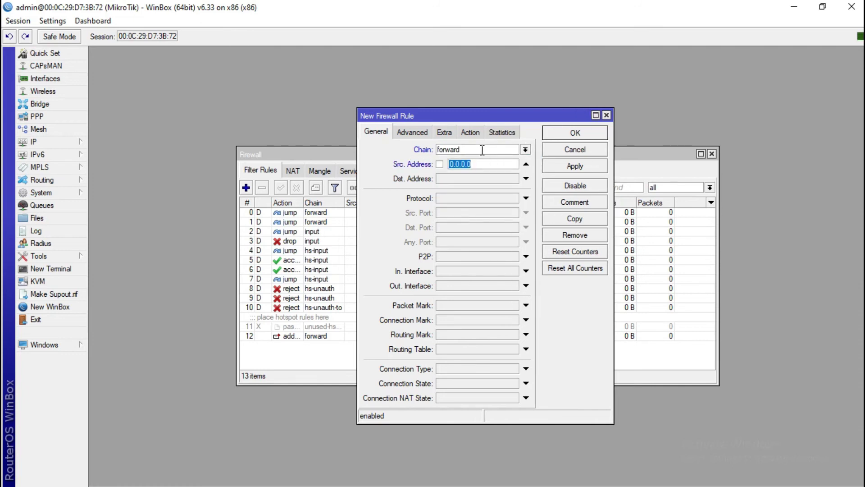
pyautogui.click(526, 150)
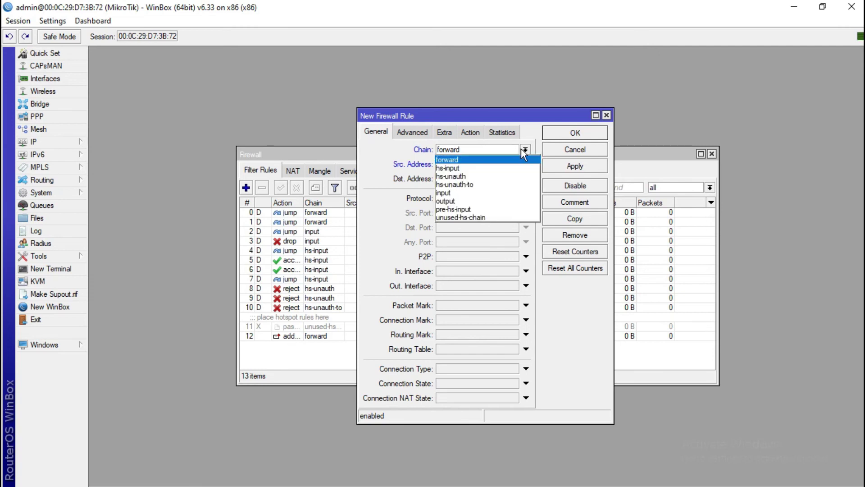
pyautogui.click(489, 157)
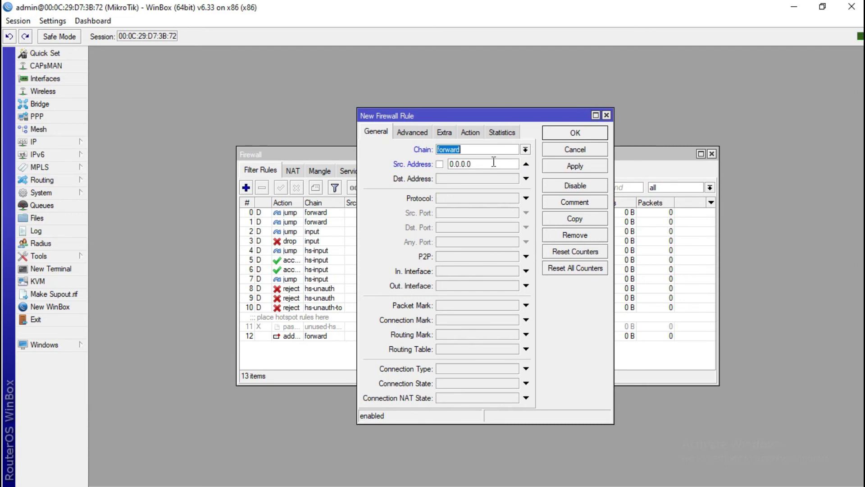
# Match Dst. Address List facebook, set the action to drop, and save the rule
pyautogui.click(422, 131)
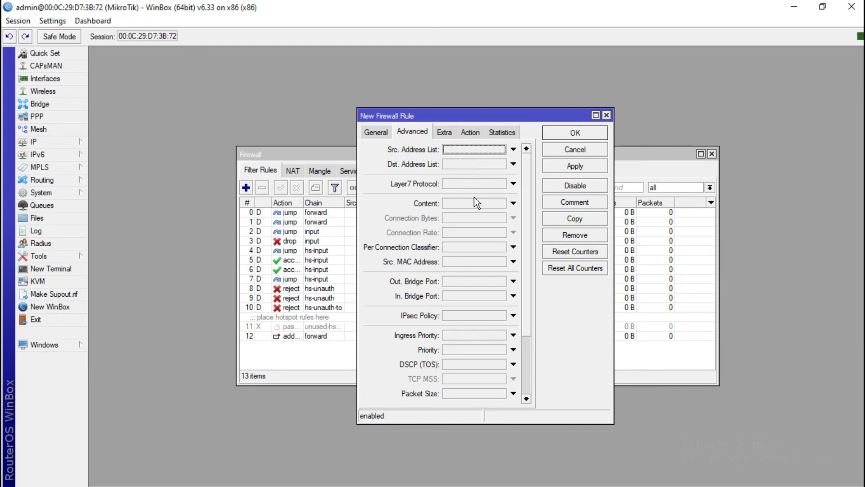
pyautogui.click(472, 164)
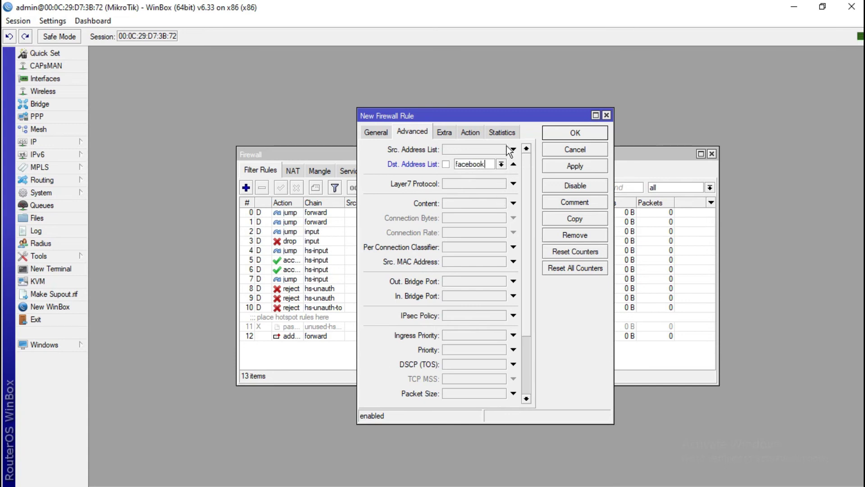
pyautogui.click(476, 133)
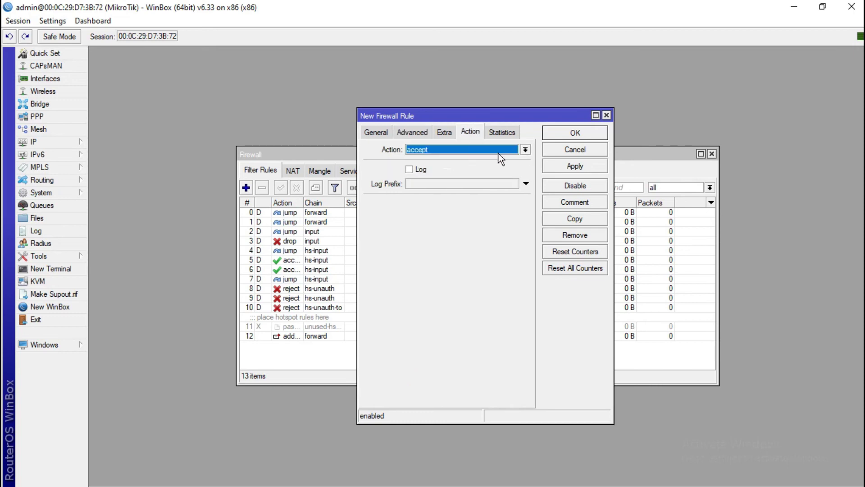
pyautogui.click(525, 149)
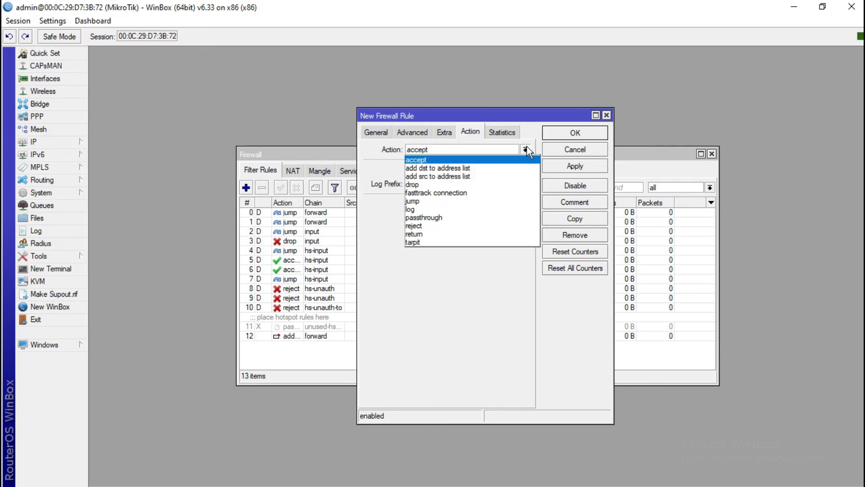
pyautogui.click(471, 183)
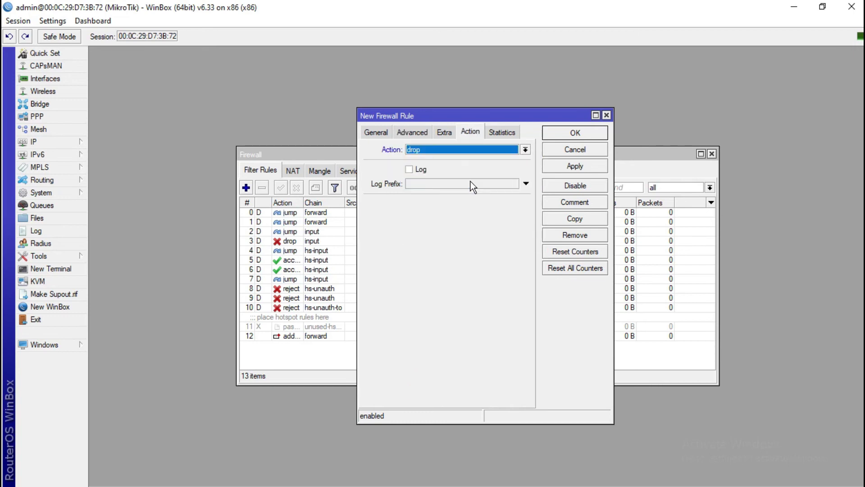
pyautogui.click(552, 169)
pyautogui.click(558, 133)
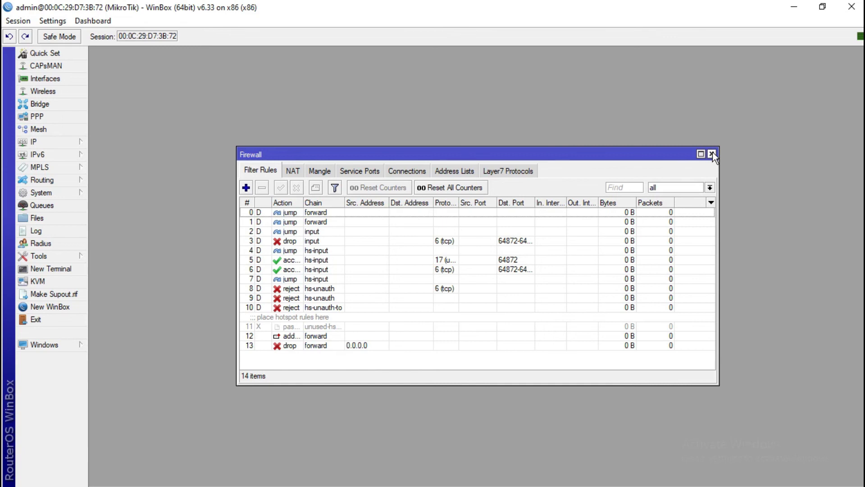
# Close the firewall and start a new ARP entry with IP address 192.168.1.4
pyautogui.click(712, 154)
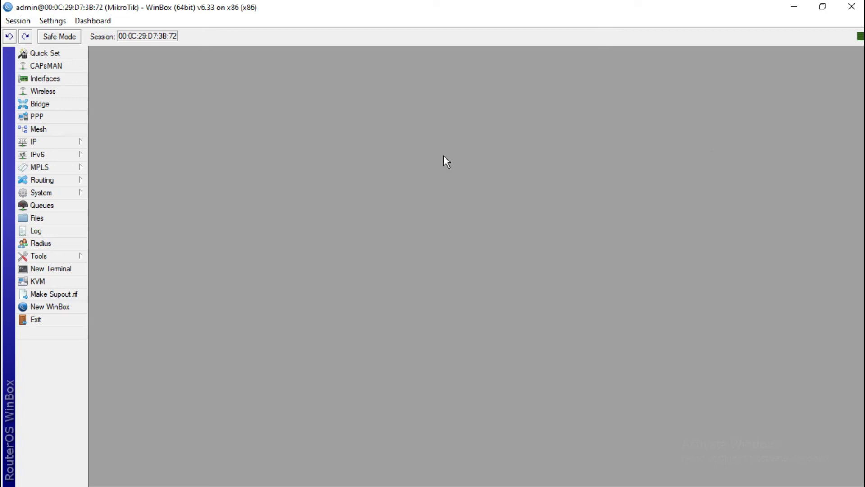
pyautogui.click(78, 143)
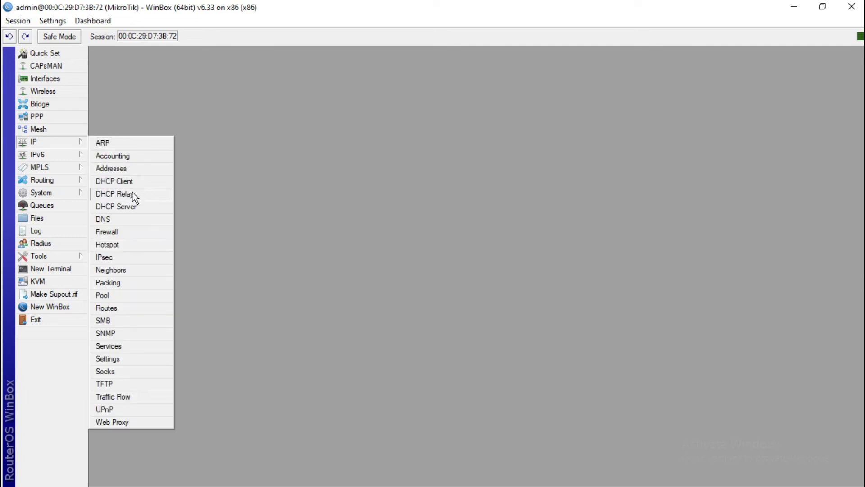
pyautogui.click(127, 148)
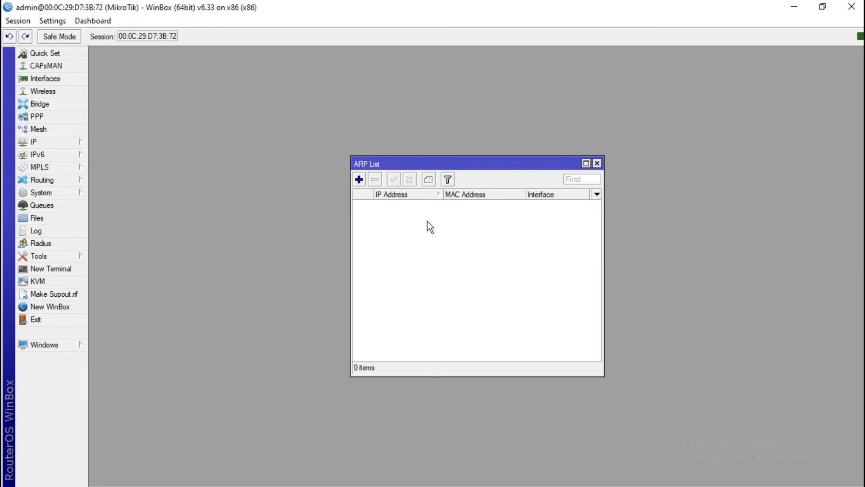
pyautogui.click(359, 180)
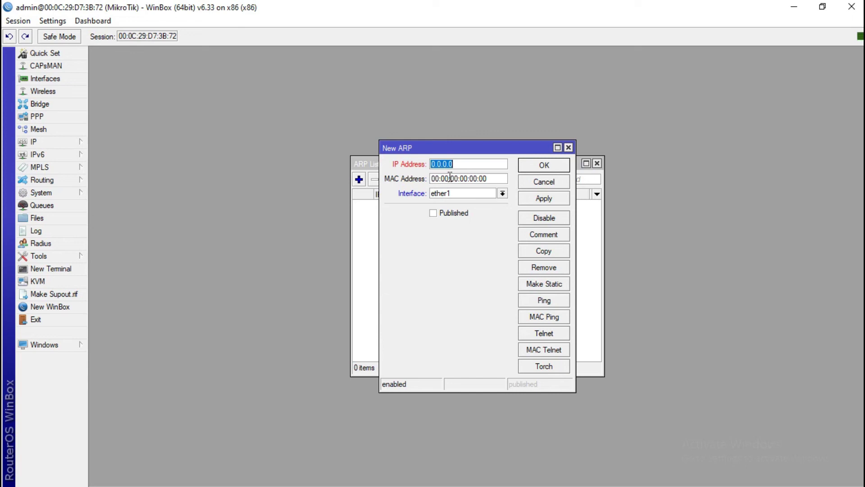
pyautogui.write('192.168.1.4')
# Set the ARP entry's interface to ether3, then apply and save it
pyautogui.click(503, 194)
pyautogui.click(488, 208)
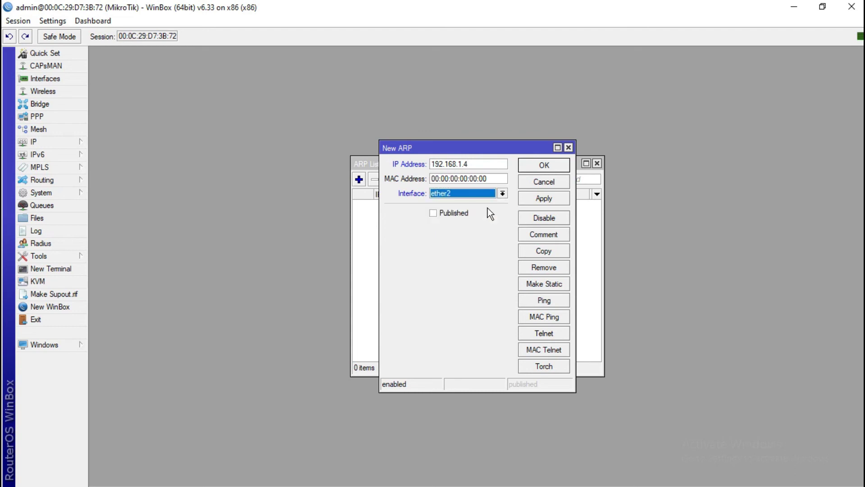
pyautogui.click(503, 193)
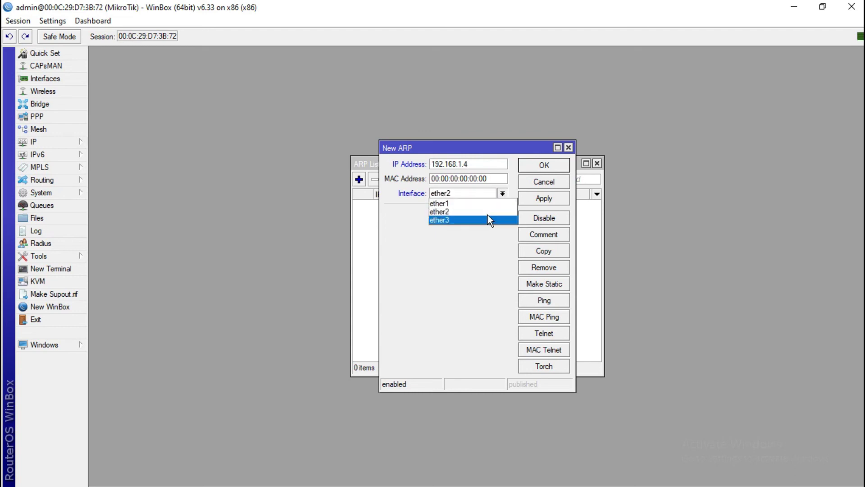
pyautogui.click(487, 217)
pyautogui.click(482, 164)
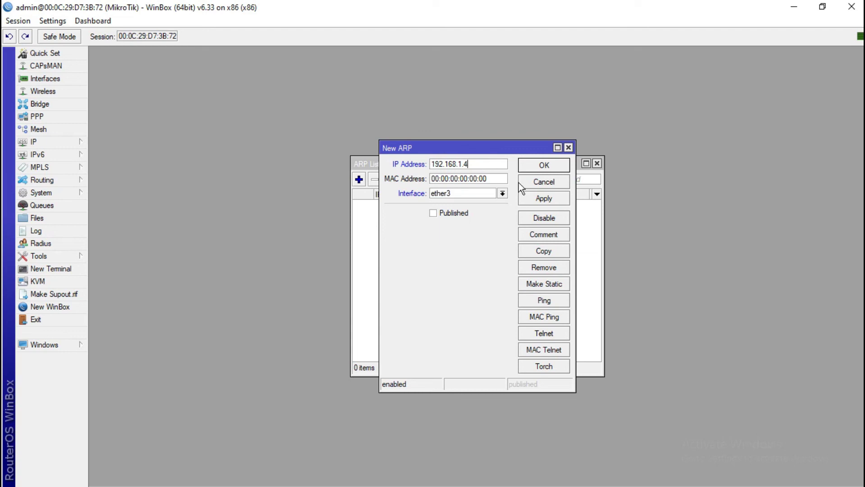
pyautogui.click(543, 199)
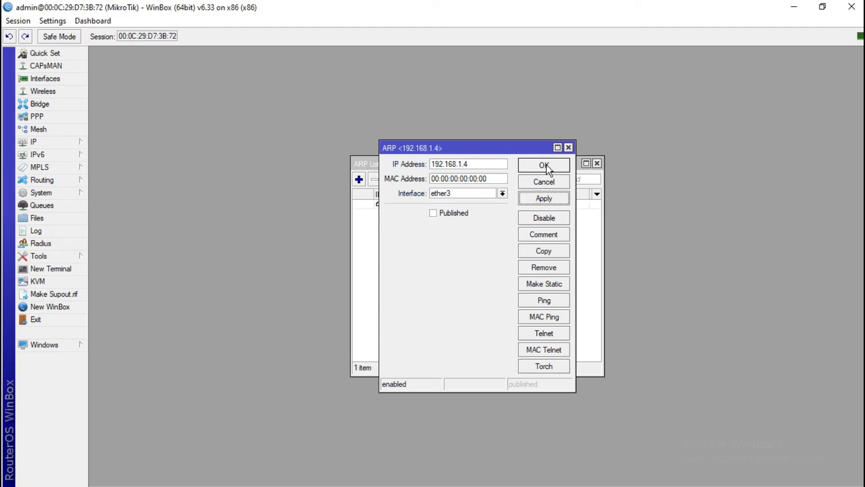
pyautogui.click(544, 166)
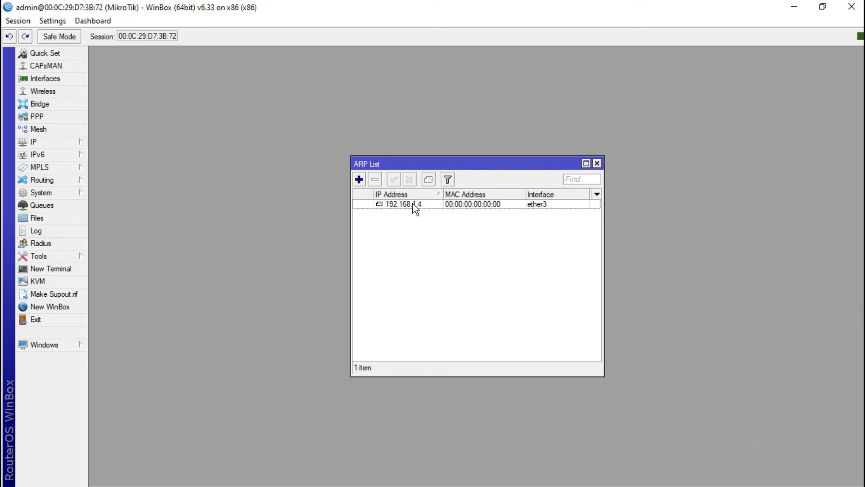
# Try Make Static on the 192.168.1.4 ARP entry, dismiss the duplicate-entry error, and close the ARP list
pyautogui.click(415, 205)
pyautogui.rightClick(416, 209)
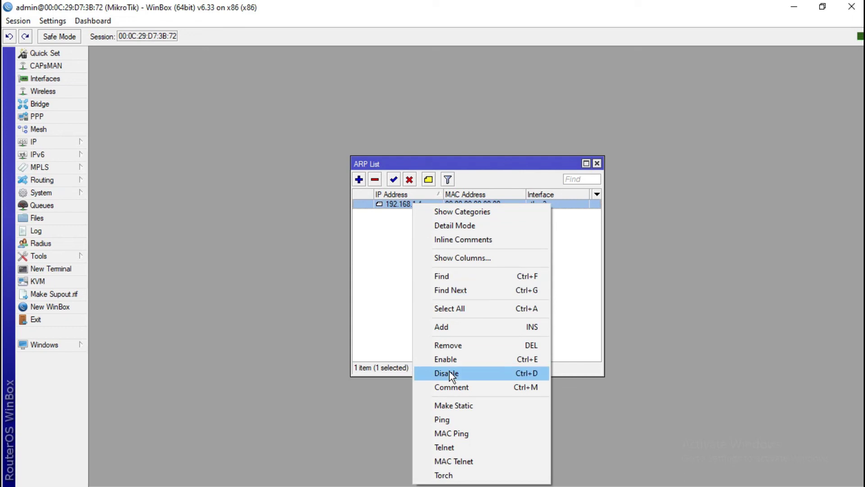
pyautogui.click(451, 405)
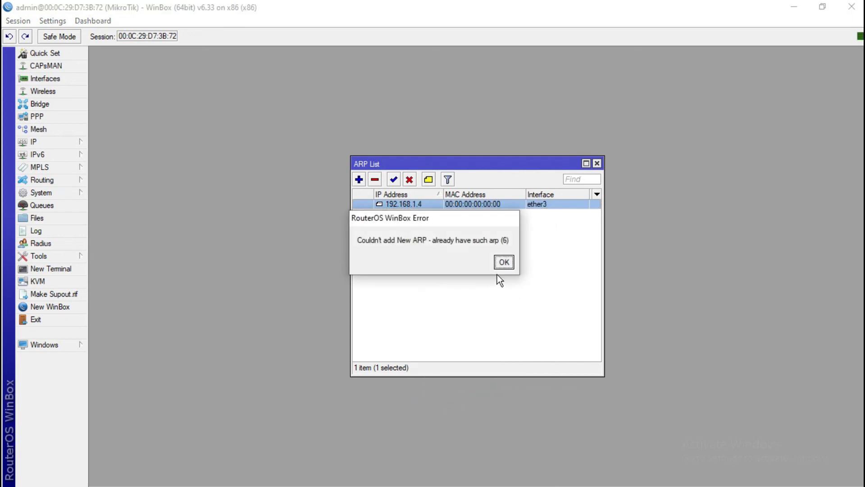
pyautogui.click(504, 262)
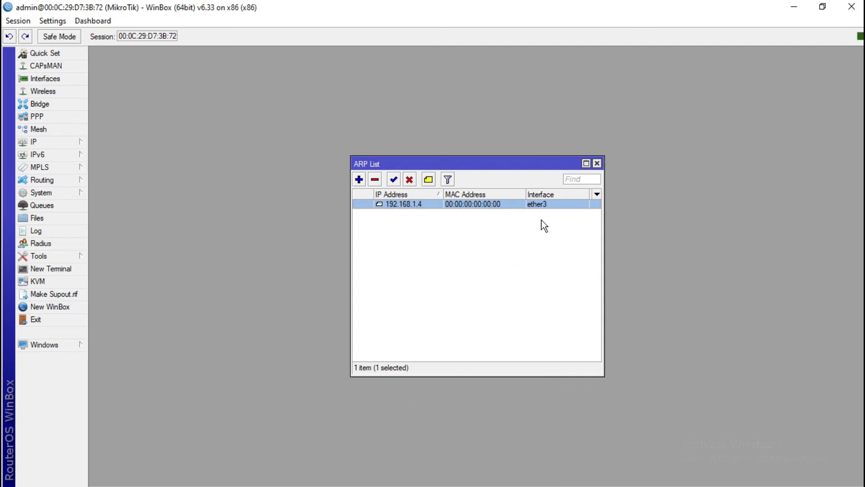
pyautogui.click(597, 163)
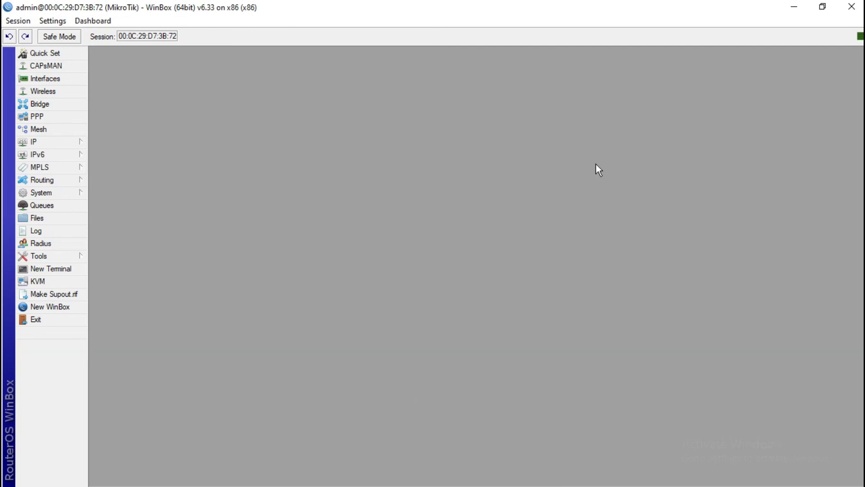